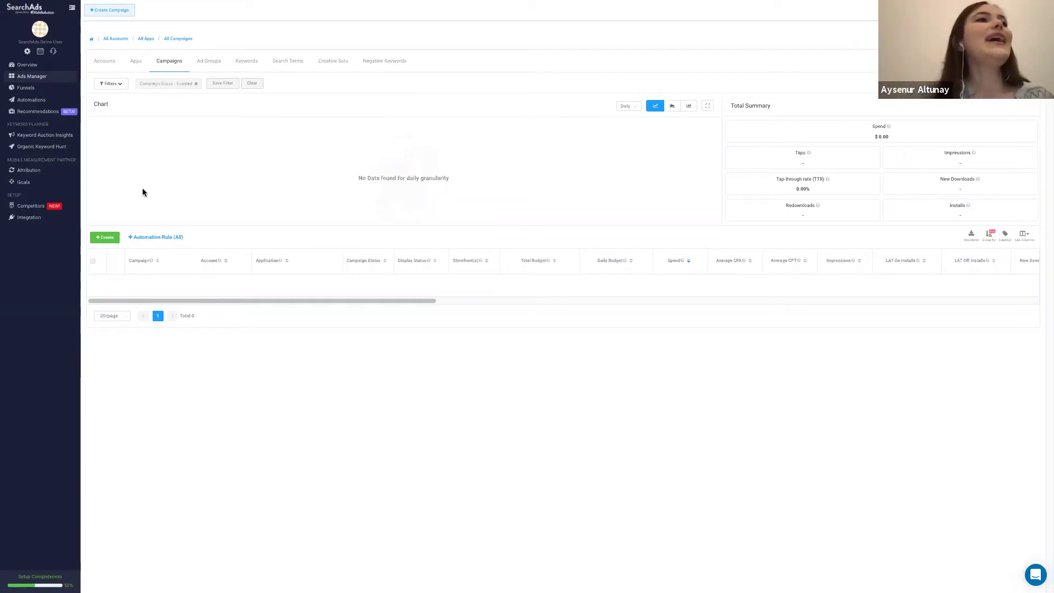
pyautogui.click(106, 237)
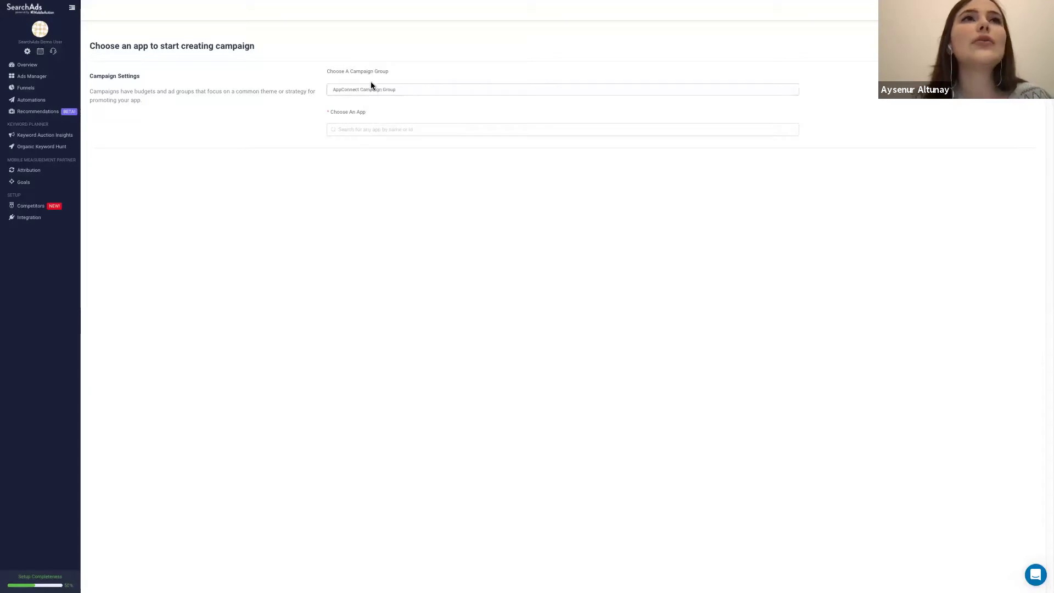
pyautogui.click(375, 130)
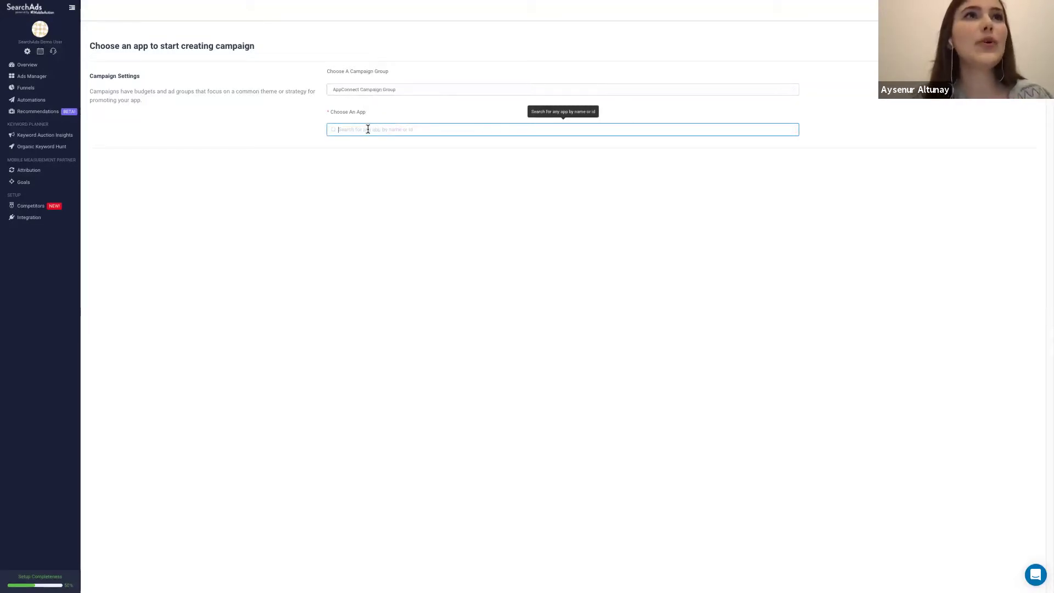
pyautogui.hotkey('ctrl', 'Left')
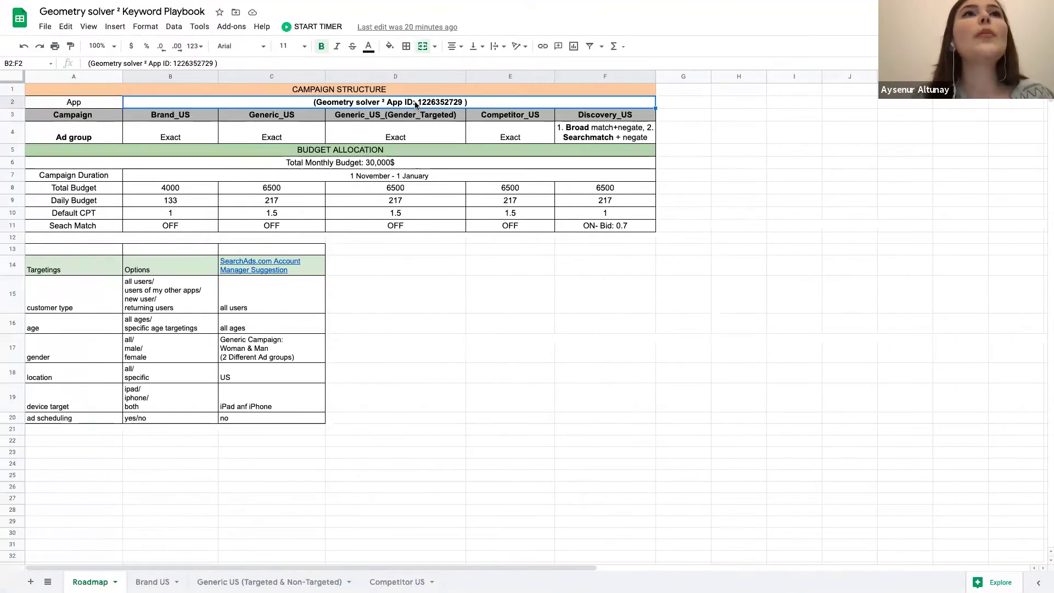
pyautogui.doubleClick(420, 102)
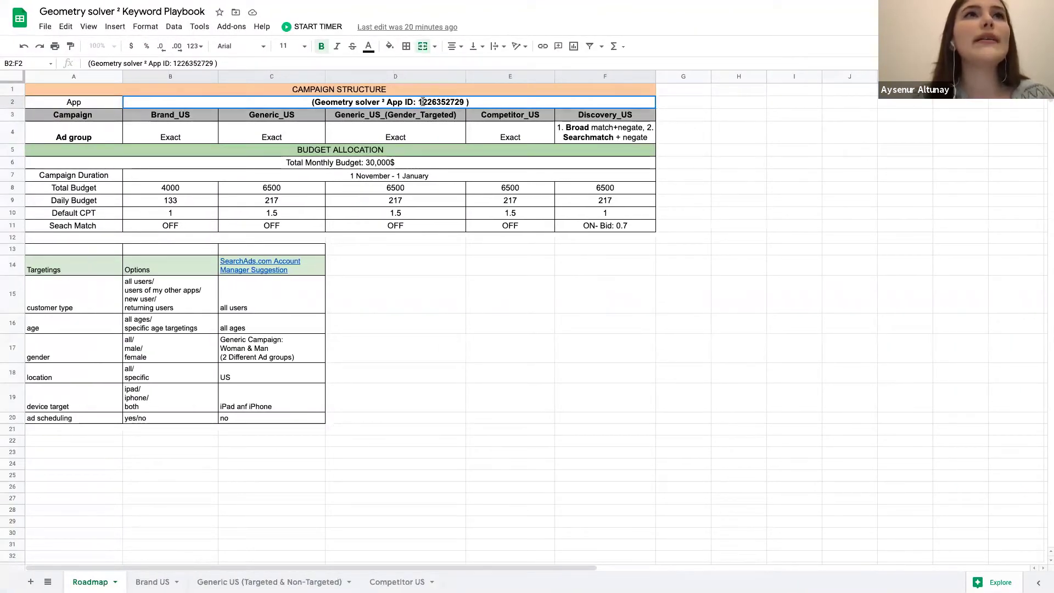
pyautogui.moveTo(419, 101); pyautogui.dragTo(464, 101)
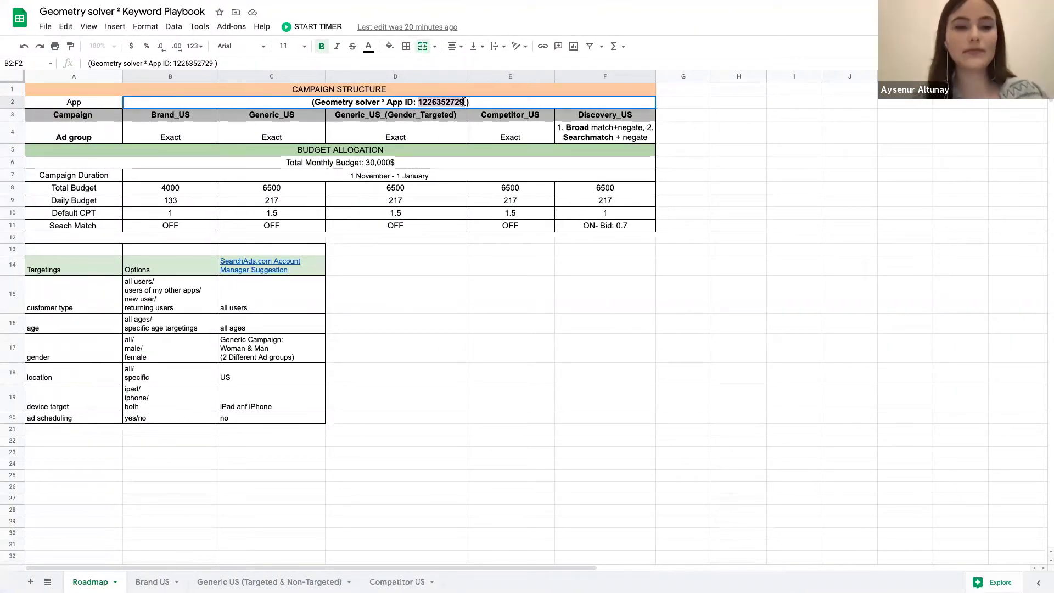
pyautogui.hotkey('ctrl', 'c')
# Back in SearchAds, look up the app by the copied ID and choose Geometry solver ² for the campaign.
pyautogui.hotkey('ctrl', 'Tab')
pyautogui.click(433, 130)
pyautogui.hotkey('ctrl', 'v')
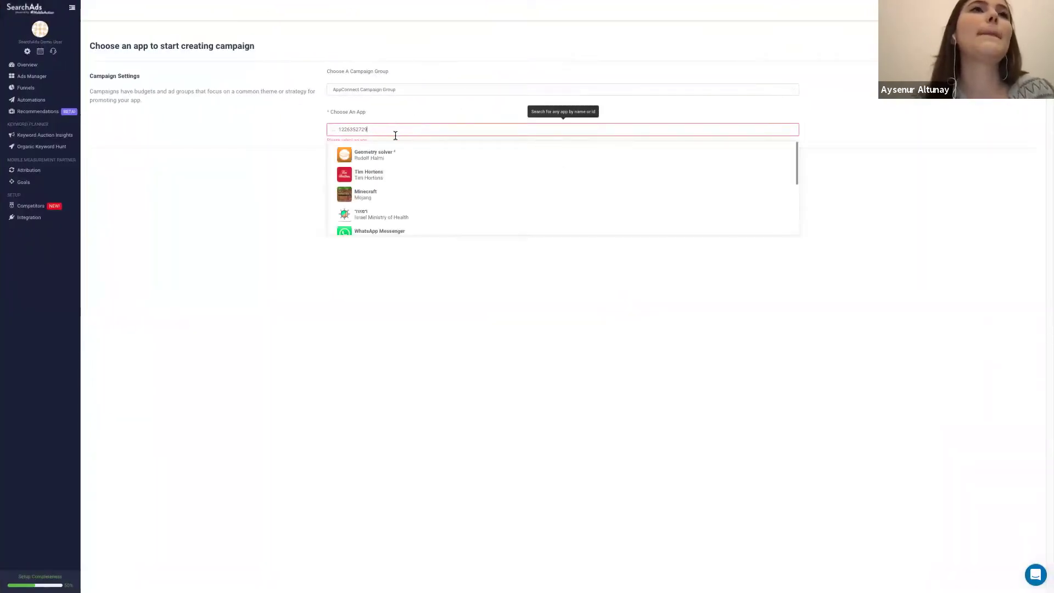
pyautogui.click(385, 156)
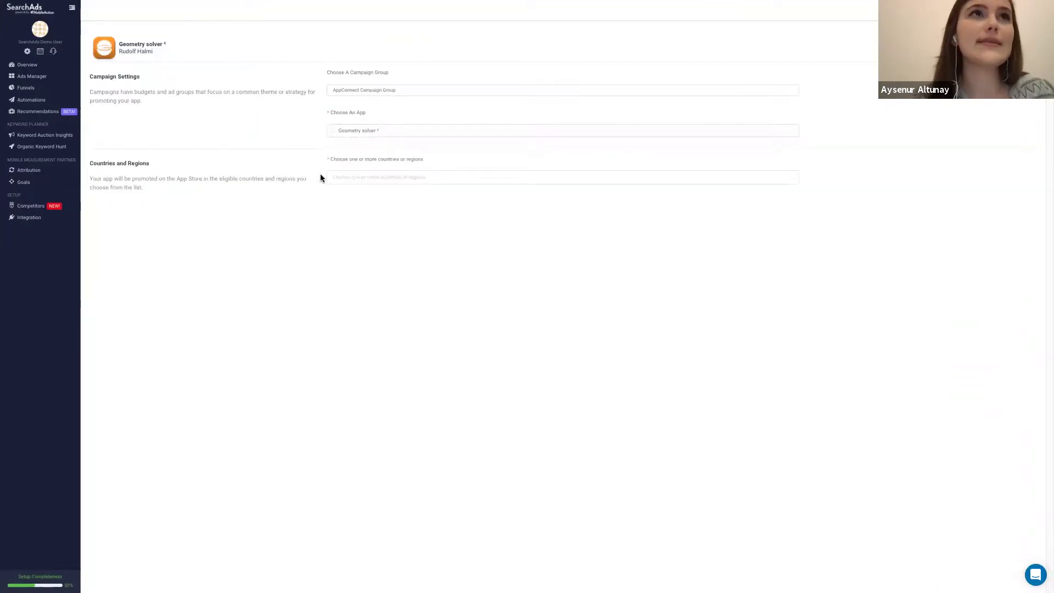
# Set the campaign's country to United States and its campaign type to #Competitor.
pyautogui.click(354, 177)
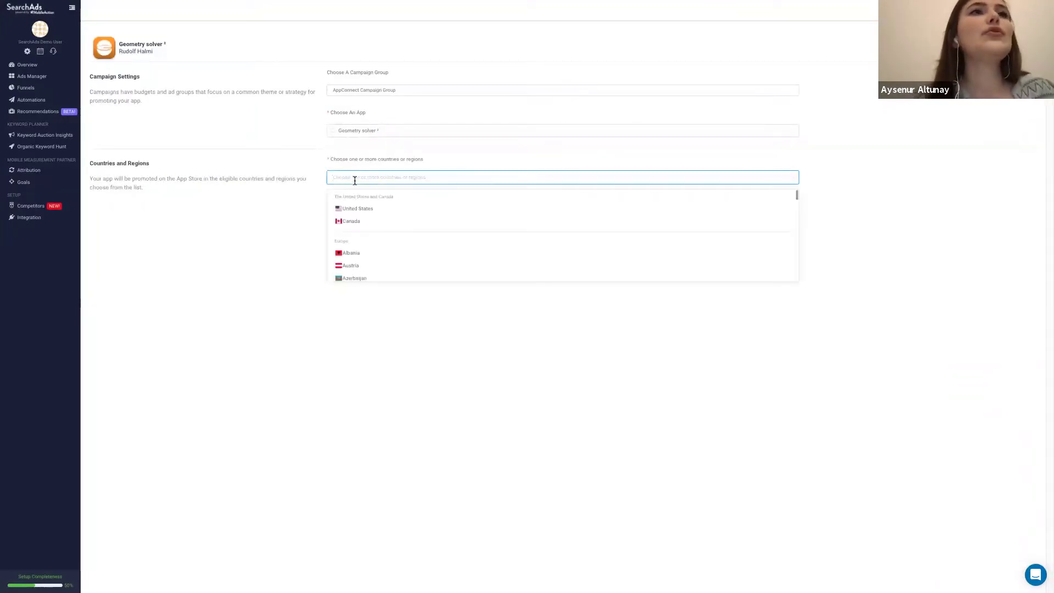
pyautogui.click(357, 208)
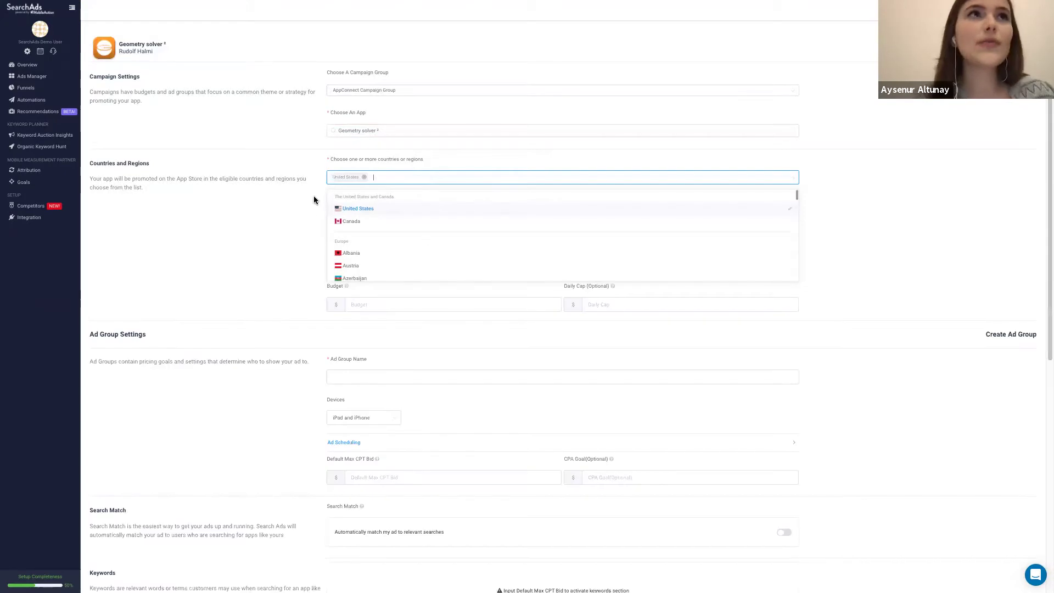
pyautogui.click(275, 218)
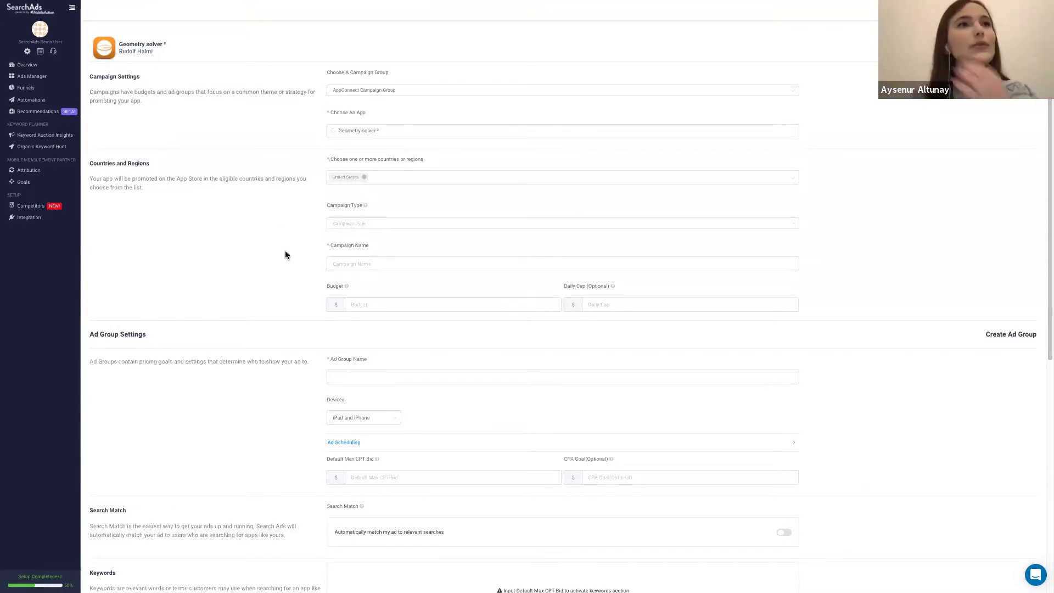
pyautogui.click(352, 226)
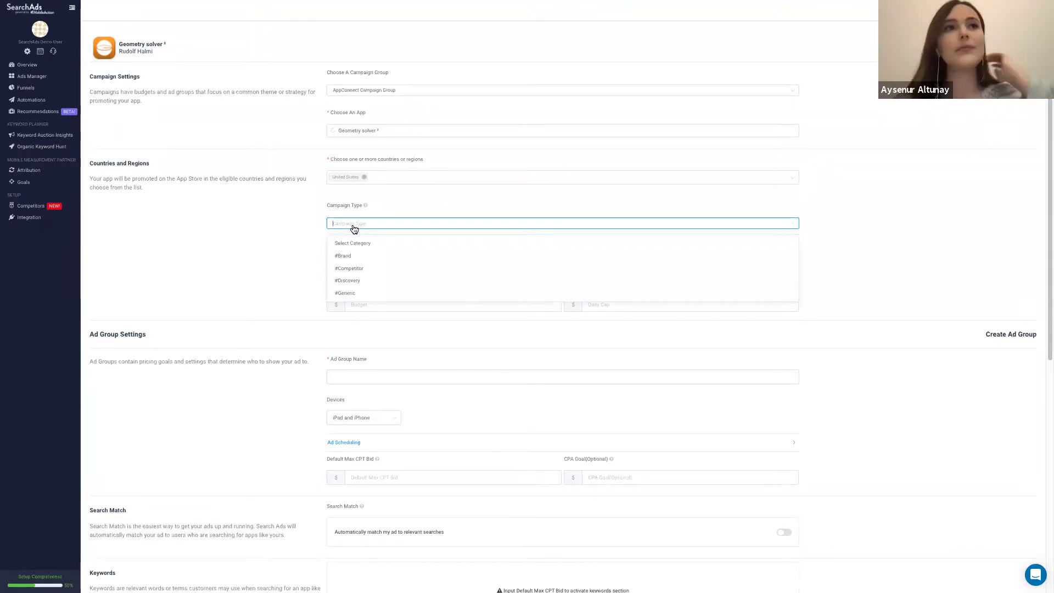
pyautogui.click(352, 269)
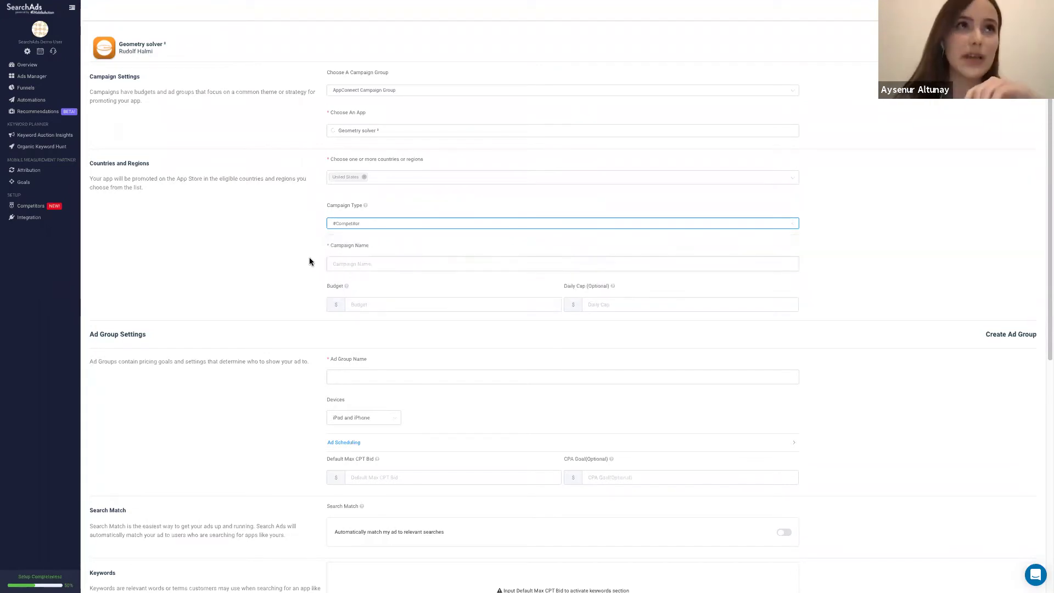
# Name the campaign "GS Competitor US".
pyautogui.click(349, 265)
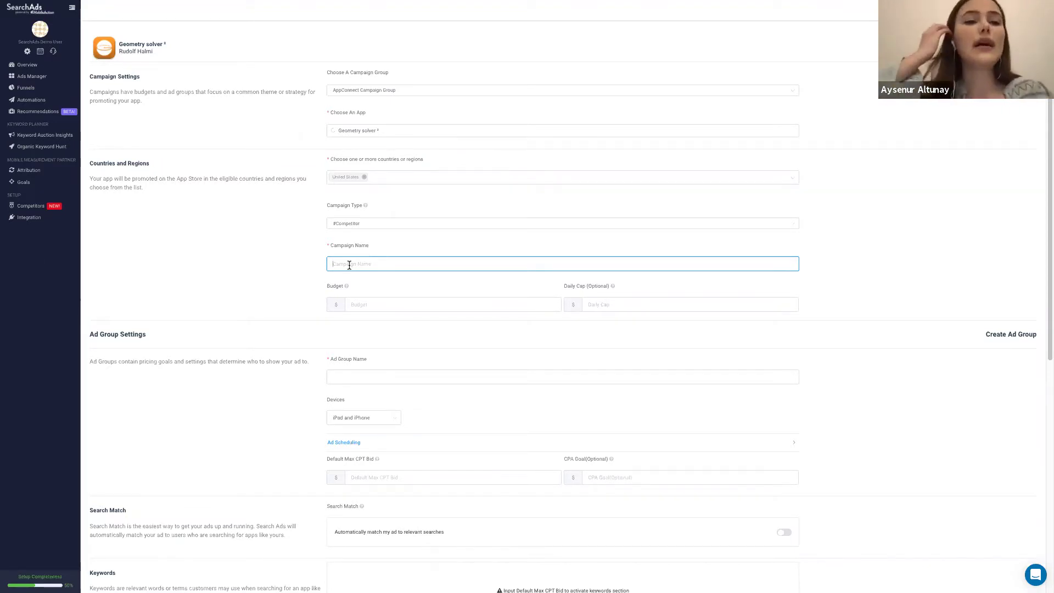
pyautogui.write('GS')
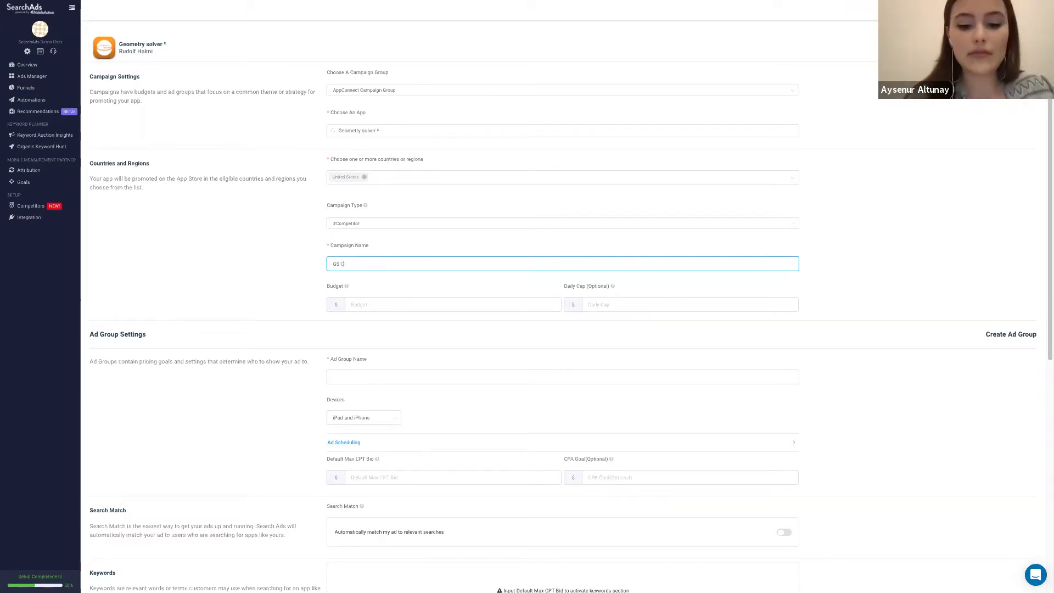
pyautogui.write('Compet')
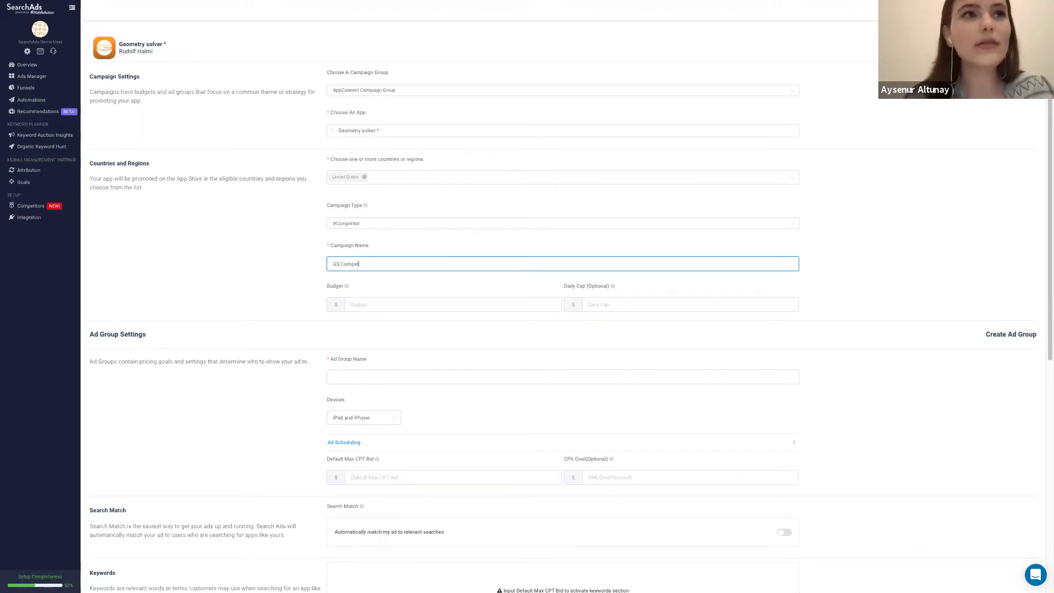
pyautogui.write('itor US')
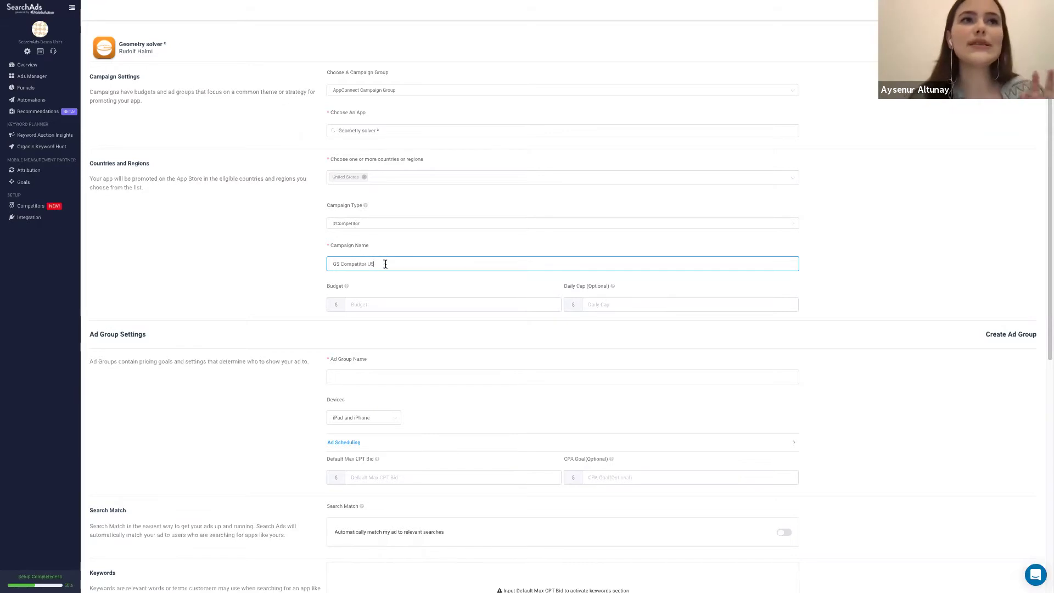
# Look up the Competitor_US total budget in the playbook and set the campaign budget to 6500.
pyautogui.click(362, 305)
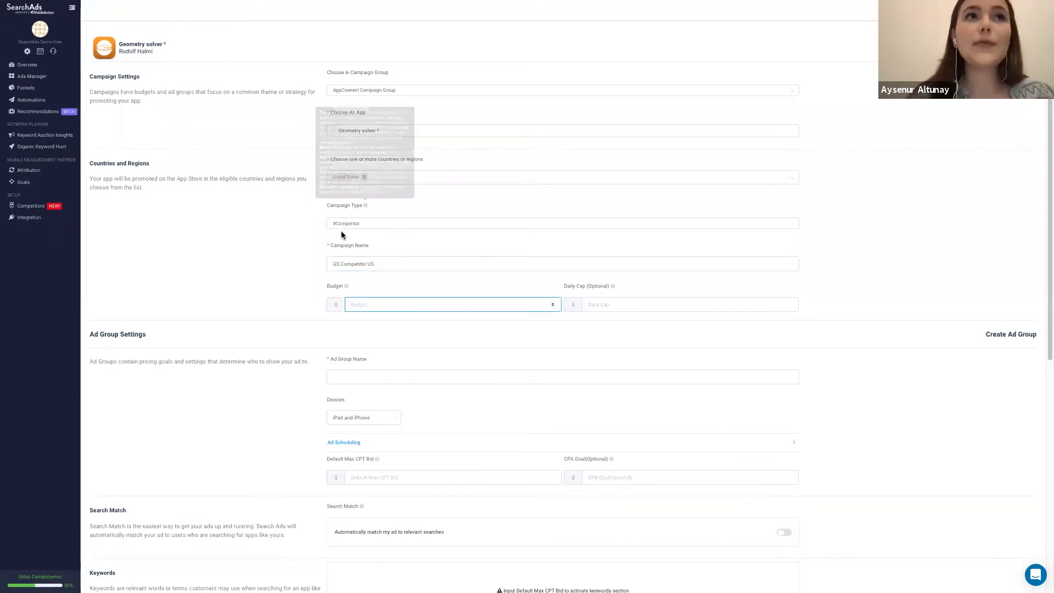
pyautogui.hotkey('ctrl', 'Left')
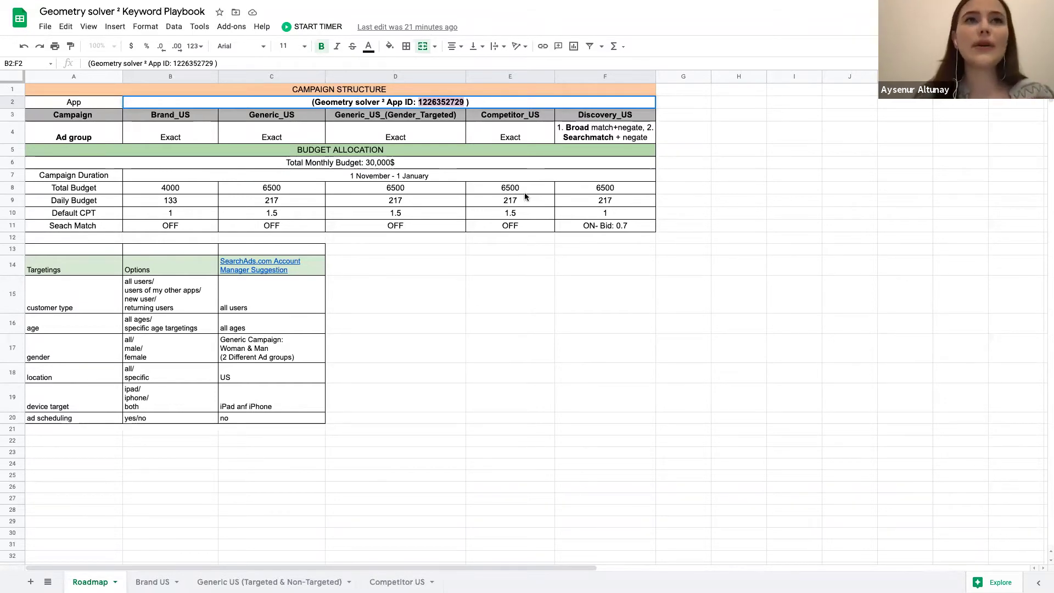
pyautogui.hotkey('ctrl', 'Right')
pyautogui.click(462, 299)
pyautogui.write('6')
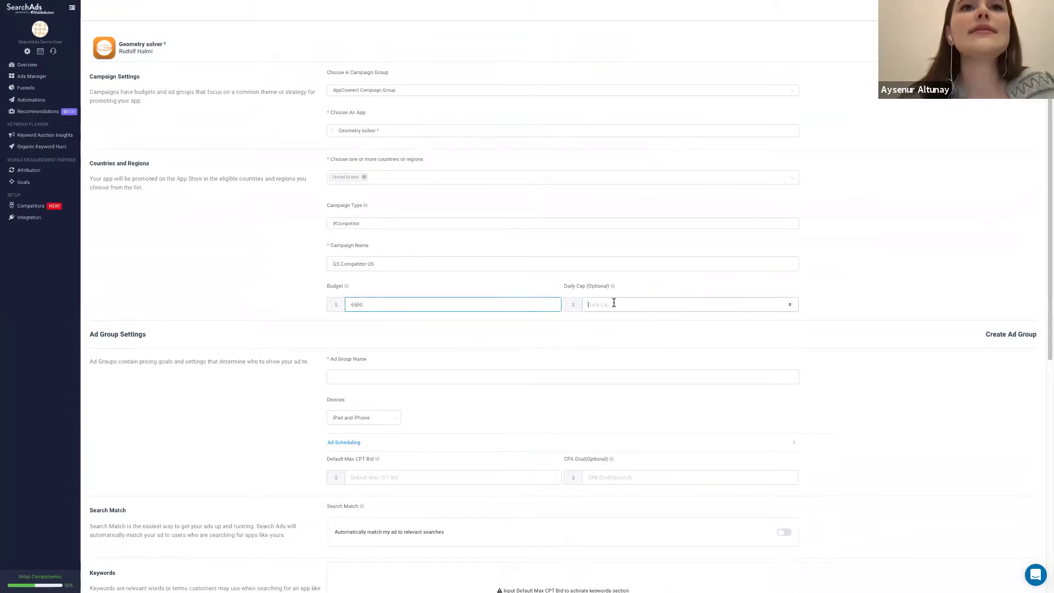
# Look up the Competitor_US daily budget in the playbook and set the campaign's daily cap to 217.
pyautogui.click(592, 305)
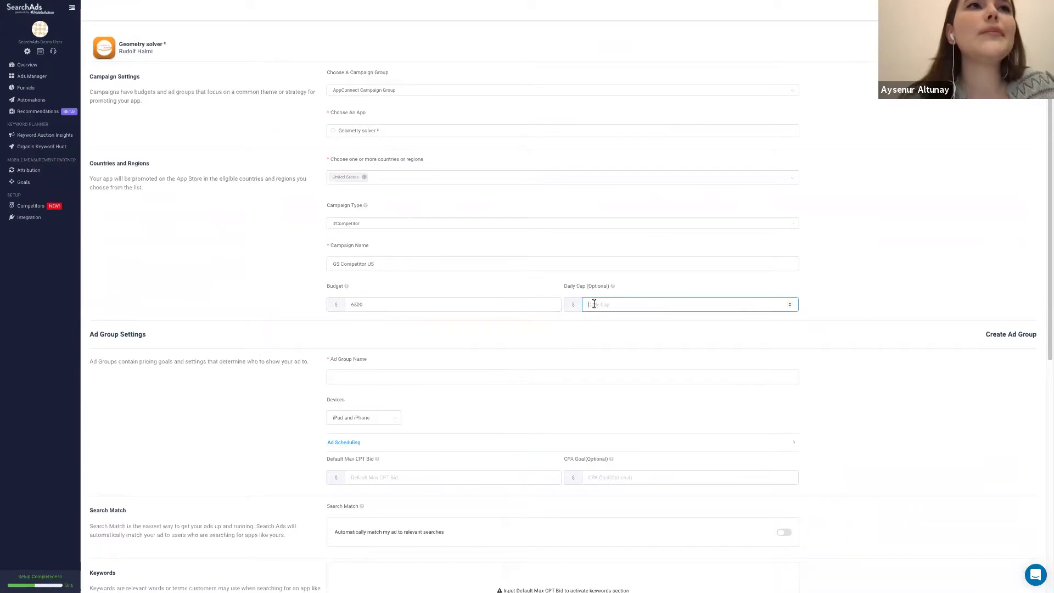
pyautogui.hotkey('ctrl', 'Left')
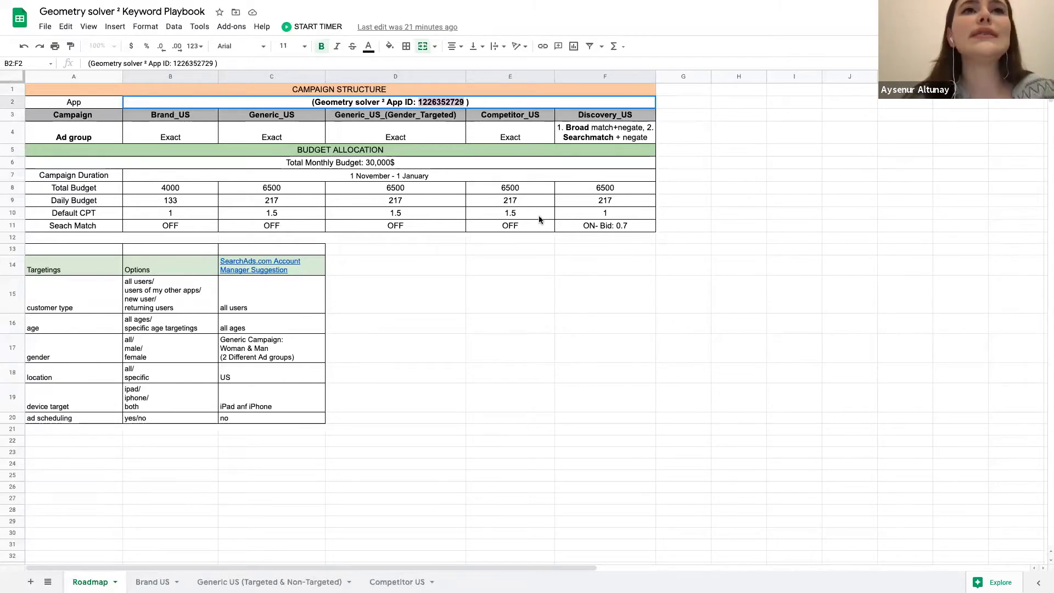
pyautogui.hotkey('ctrl', 'Right')
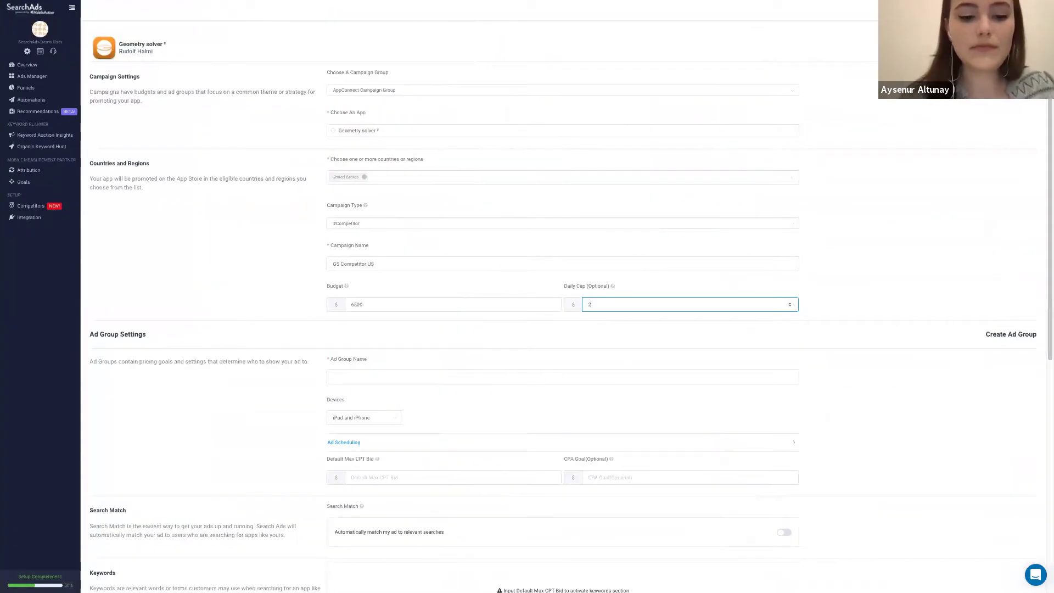
pyautogui.click(483, 325)
# Name the ad group "GS Competitor US Exact", reusing the campaign name copied from the campaign settings.
pyautogui.scroll(-2, 483, 325)
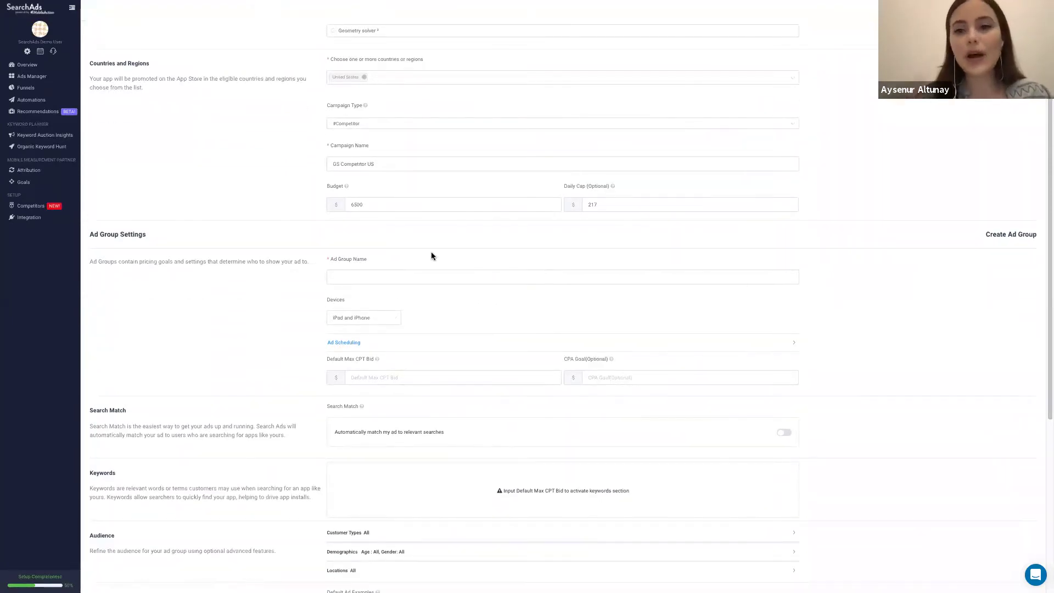
pyautogui.click(411, 276)
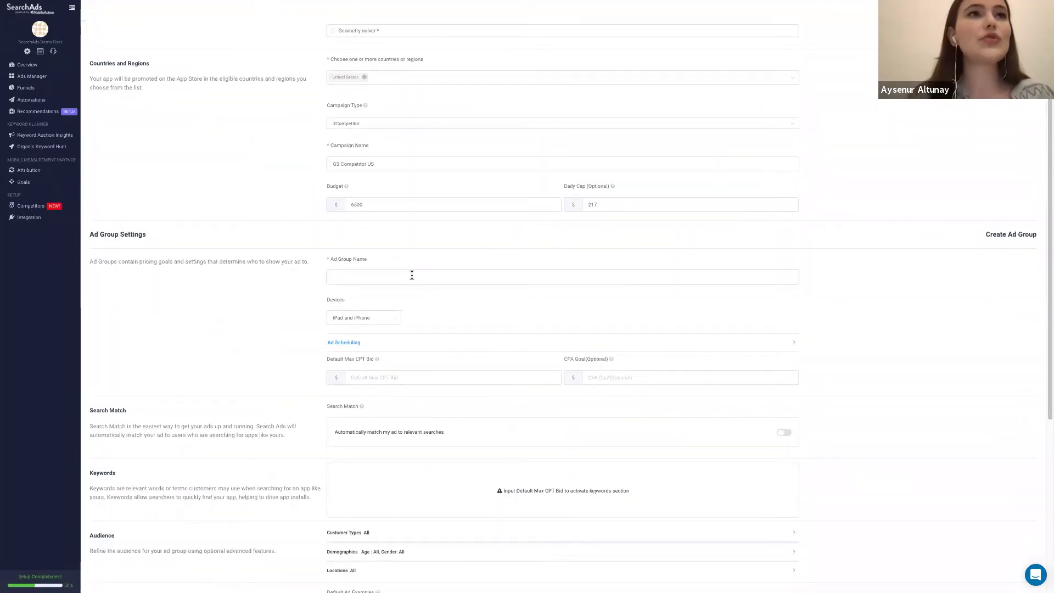
pyautogui.scroll(2, 411, 276)
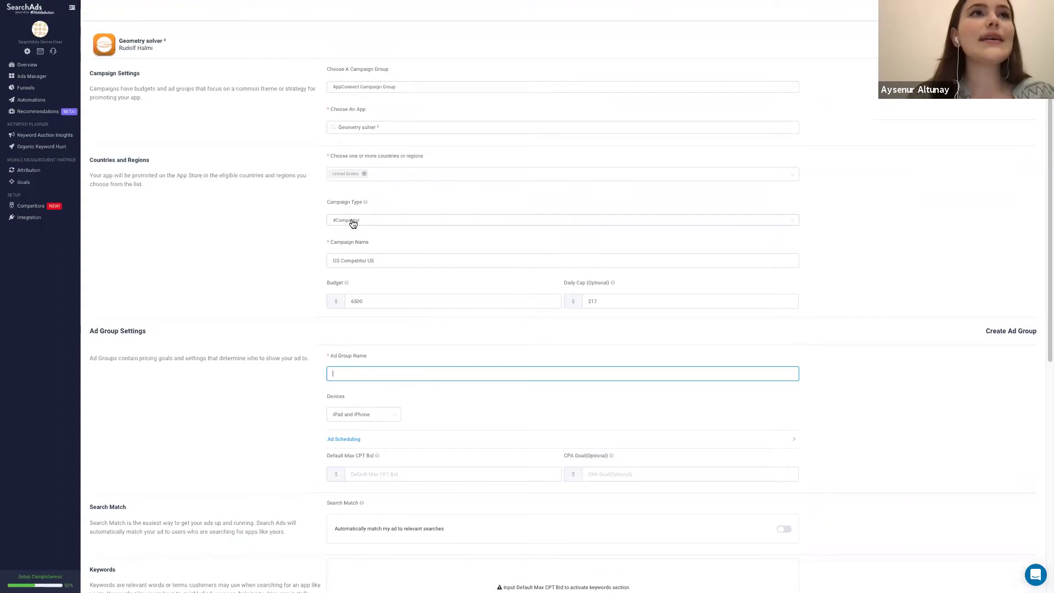
pyautogui.click(357, 127)
pyautogui.click(301, 152)
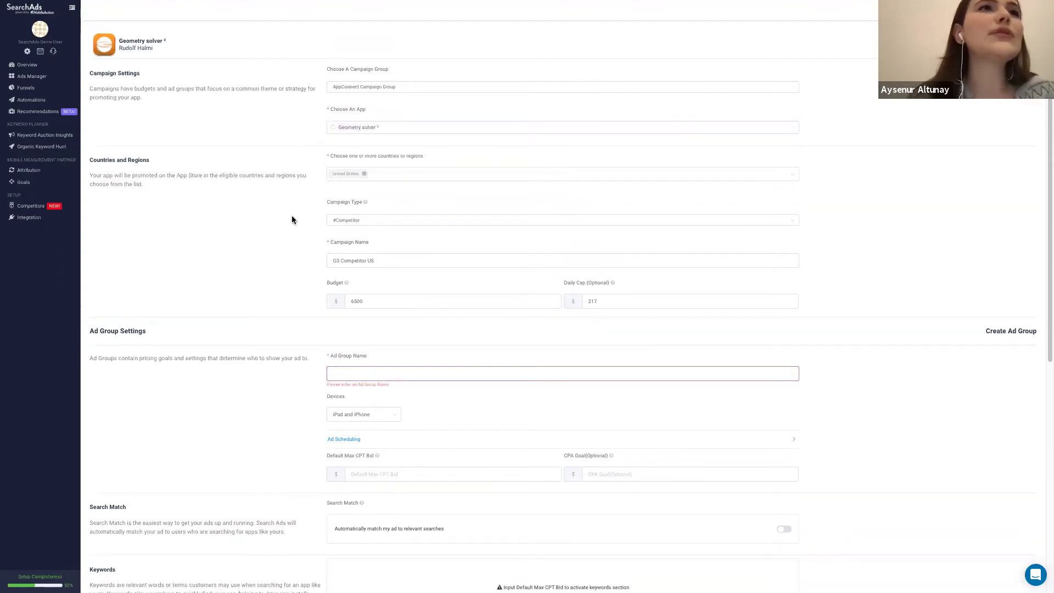
pyautogui.tripleClick(337, 260)
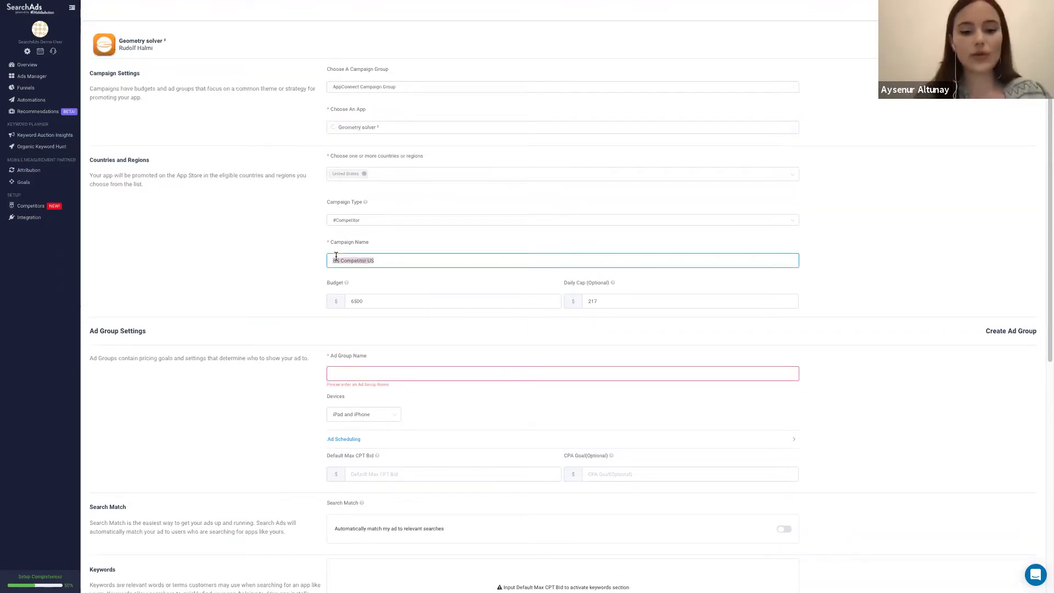
pyautogui.hotkey('ctrl', 'c')
pyautogui.click(364, 373)
pyautogui.hotkey('ctrl', 'v')
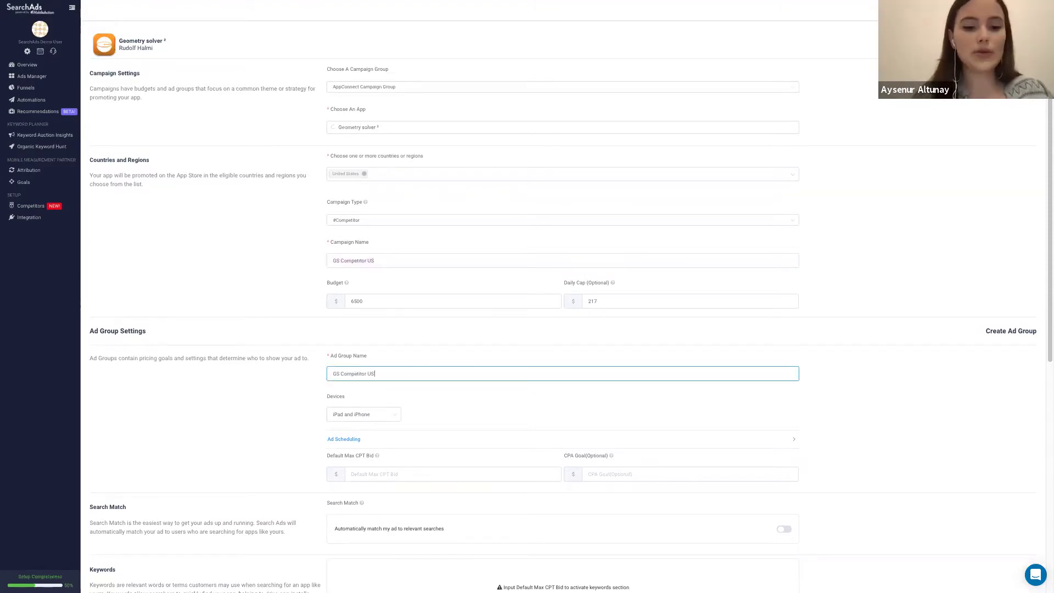
pyautogui.click(278, 401)
pyautogui.scroll(-3, 278, 401)
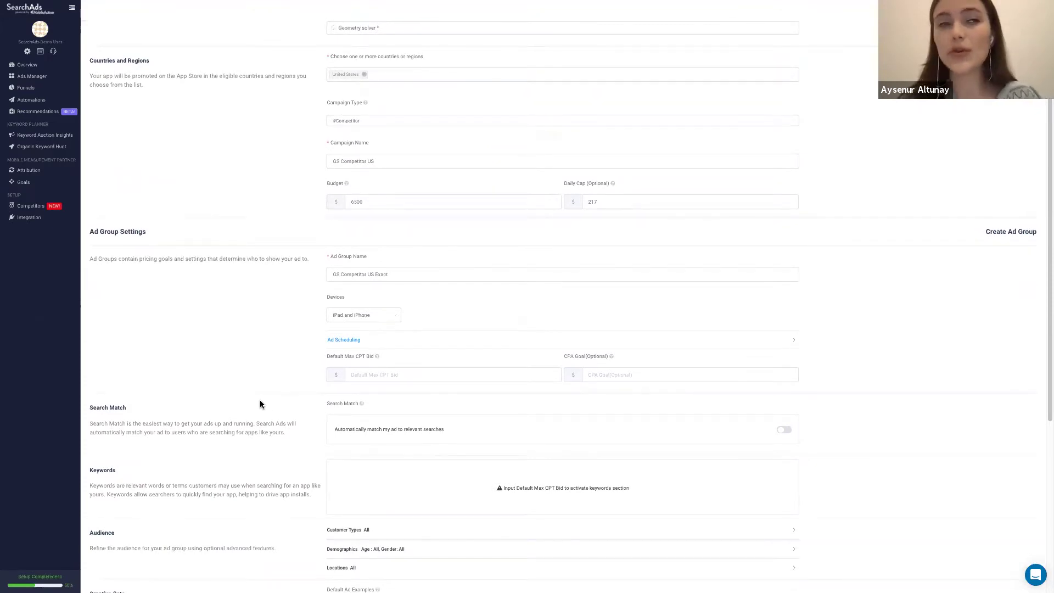
pyautogui.scroll(-1, 260, 404)
pyautogui.click(397, 259)
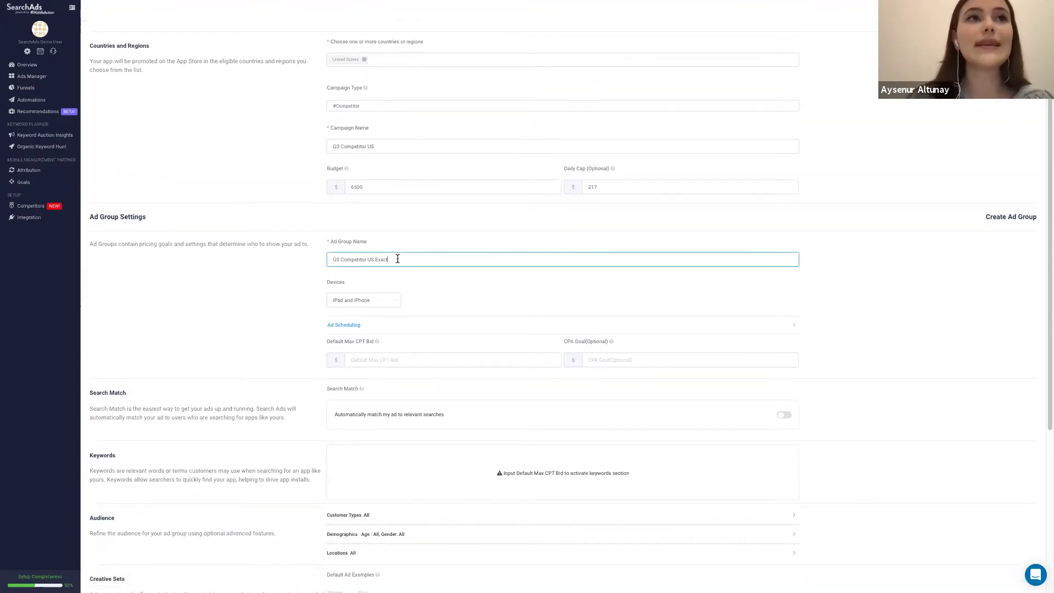
# Review the ad group's device targeting options, keeping iPad and iPhone.
pyautogui.scroll(-2, 263, 353)
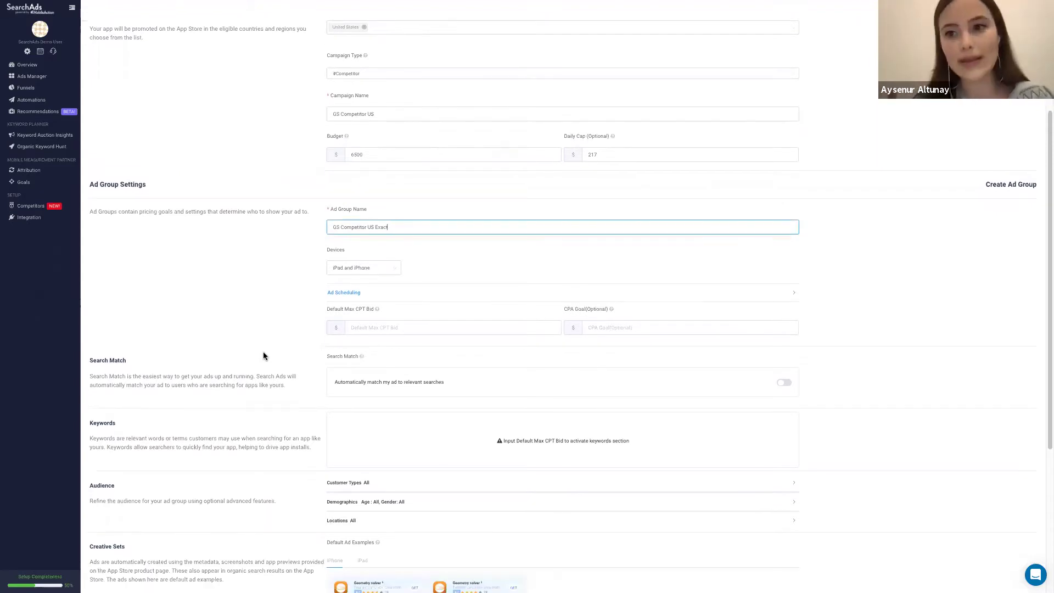
pyautogui.click(357, 268)
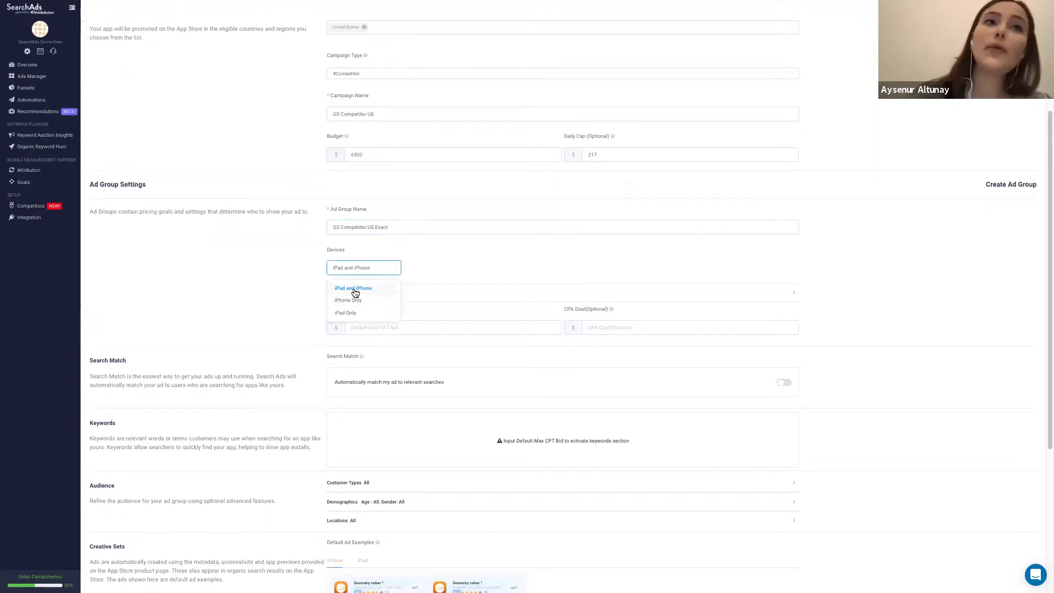
pyautogui.click(295, 290)
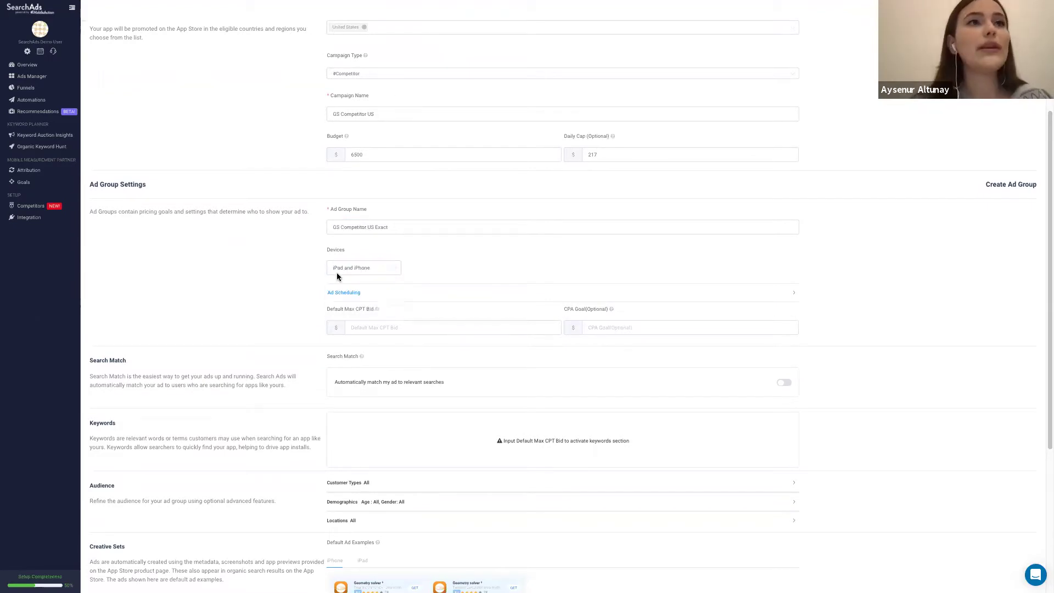
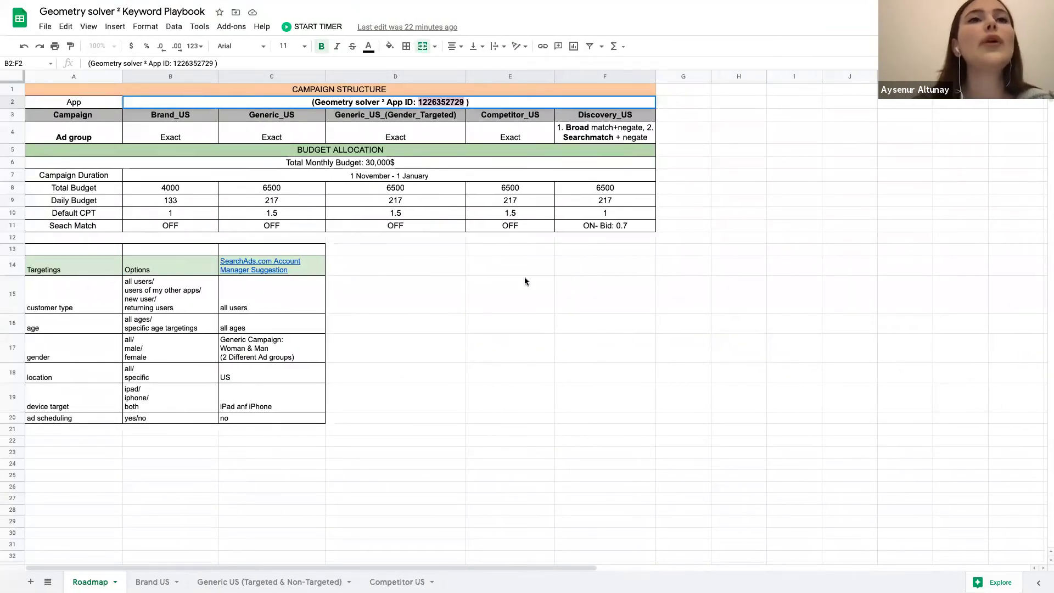
# Set the ad group's default max CPT bid to 1.5 and review the Search Match and Ad Group Keywords settings.
pyautogui.hotkey('ctrl', 'Right')
pyautogui.write('1')
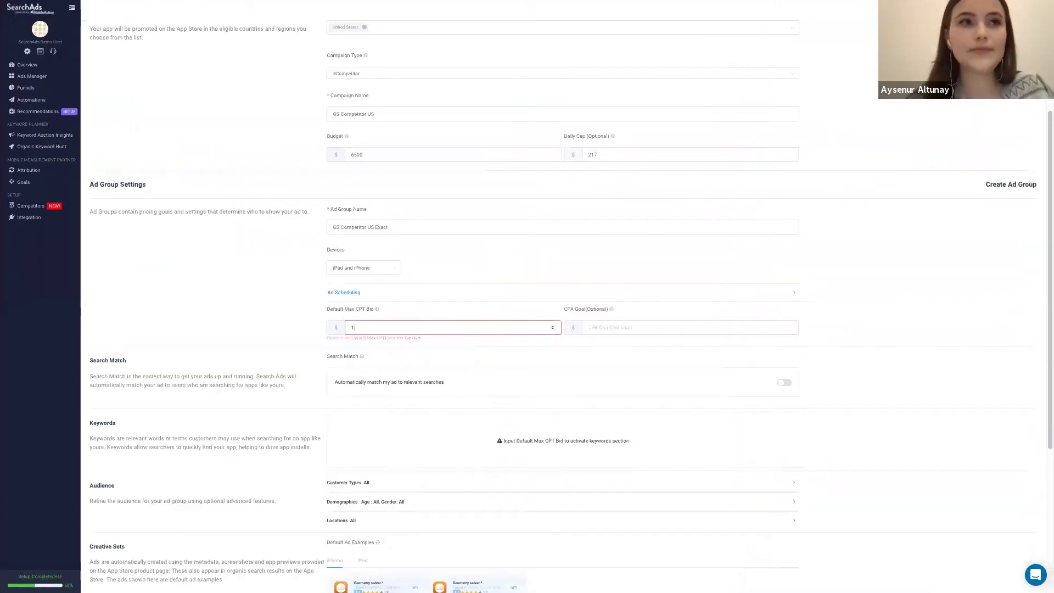
pyautogui.write('.5')
pyautogui.scroll(-1, 336, 322)
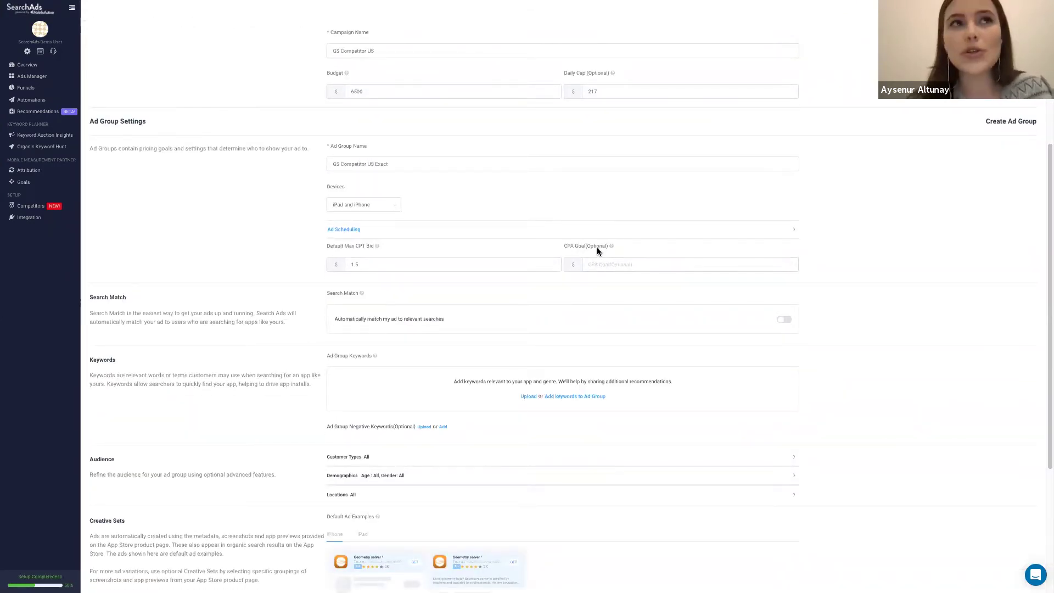
pyautogui.scroll(-1, 259, 338)
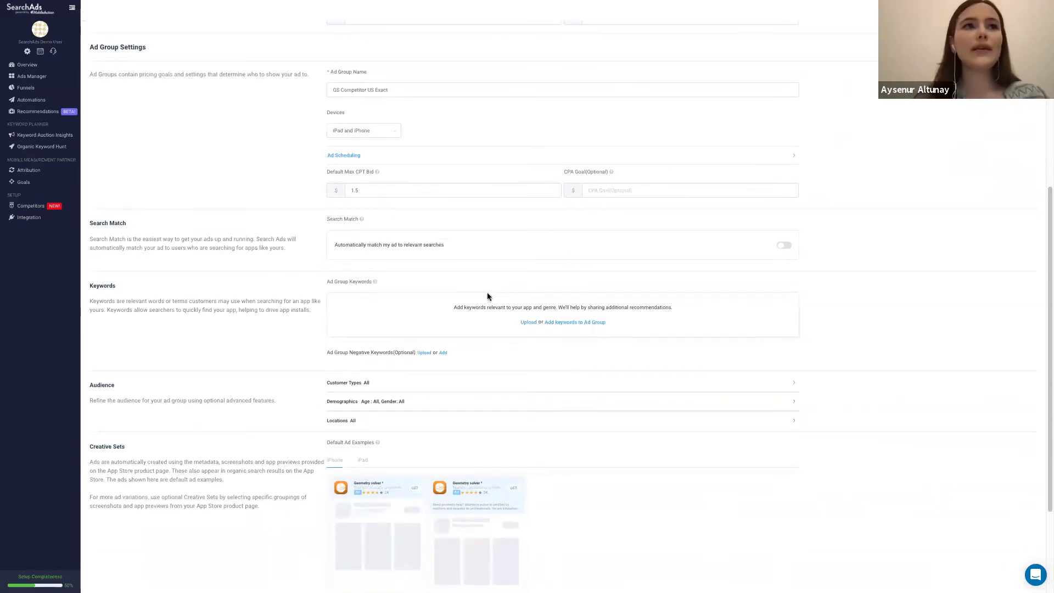
pyautogui.moveTo(362, 219)
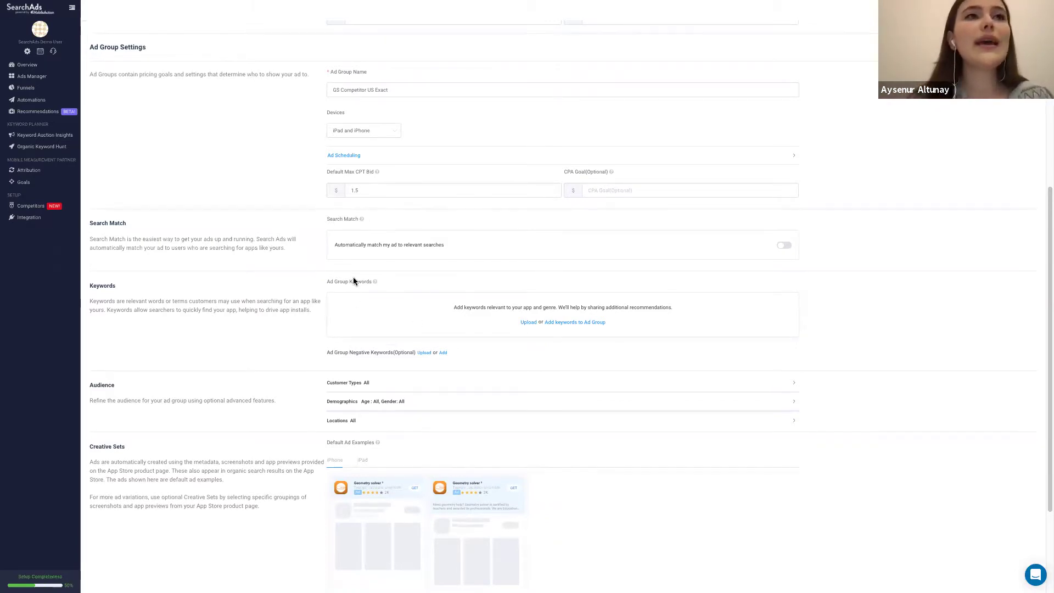
pyautogui.moveTo(374, 282)
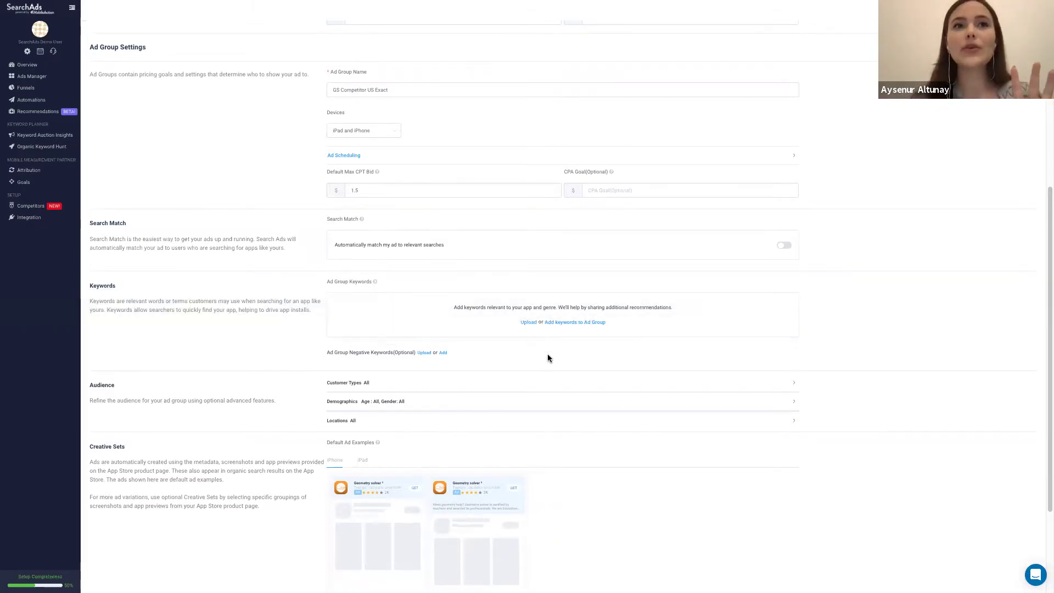
# Copy the comma-separated competitor keywords in C2:C29 of the playbook's Competitor US sheet.
pyautogui.hotkey('ctrl', 'Left')
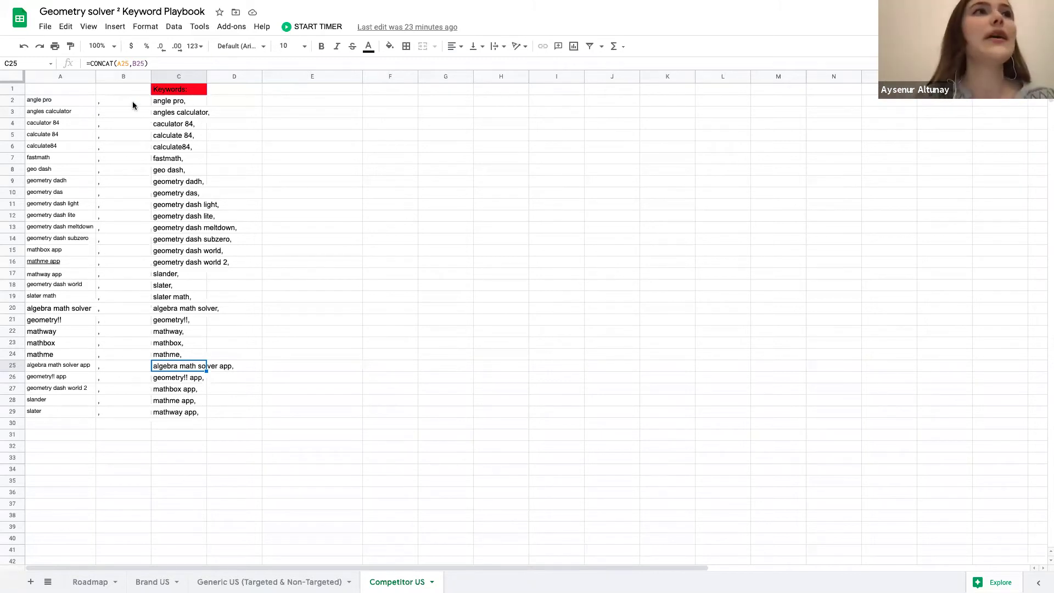
pyautogui.click(193, 104)
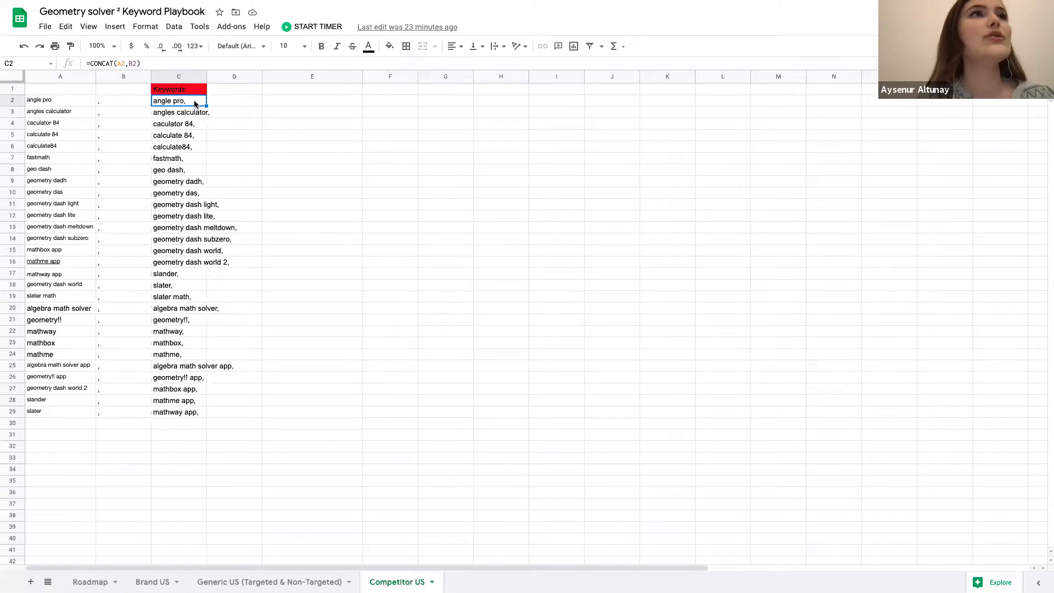
pyautogui.moveTo(194, 104); pyautogui.dragTo(189, 414)
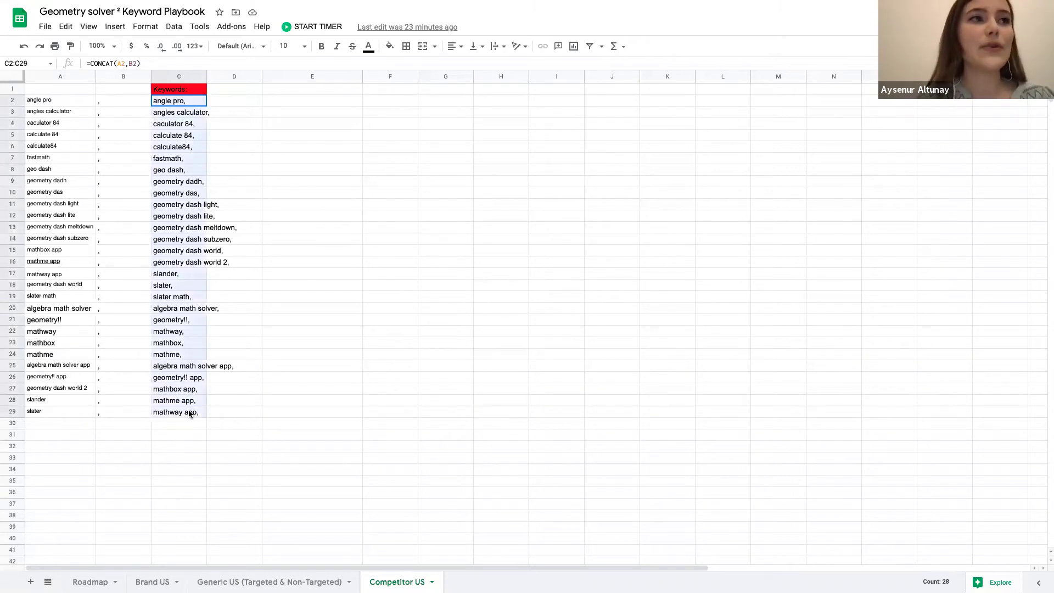
pyautogui.hotkey('ctrl', 'c')
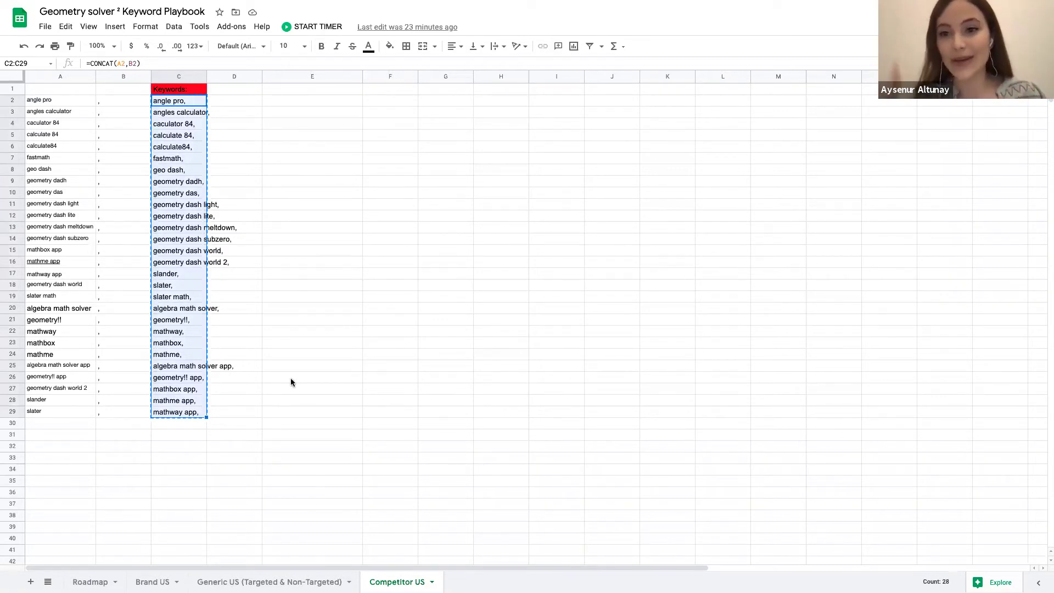
# Paste the copied competitor keywords into the ad group's keyword entry in SearchAds and add them to the keyword list.
pyautogui.hotkey('ctrl', 'Right')
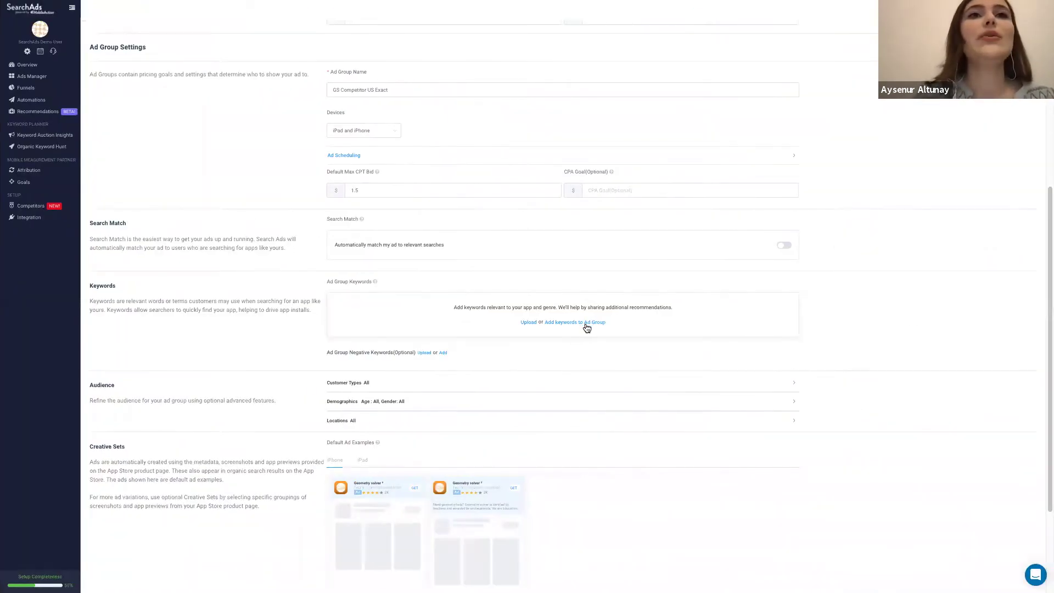
pyautogui.click(578, 323)
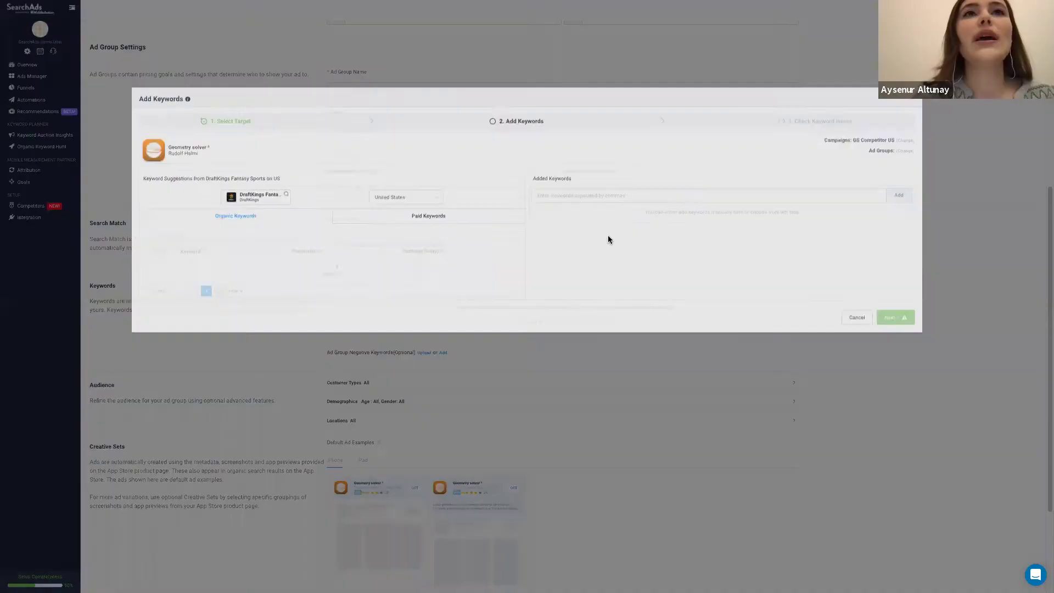
pyautogui.click(588, 195)
pyautogui.press('super+v')
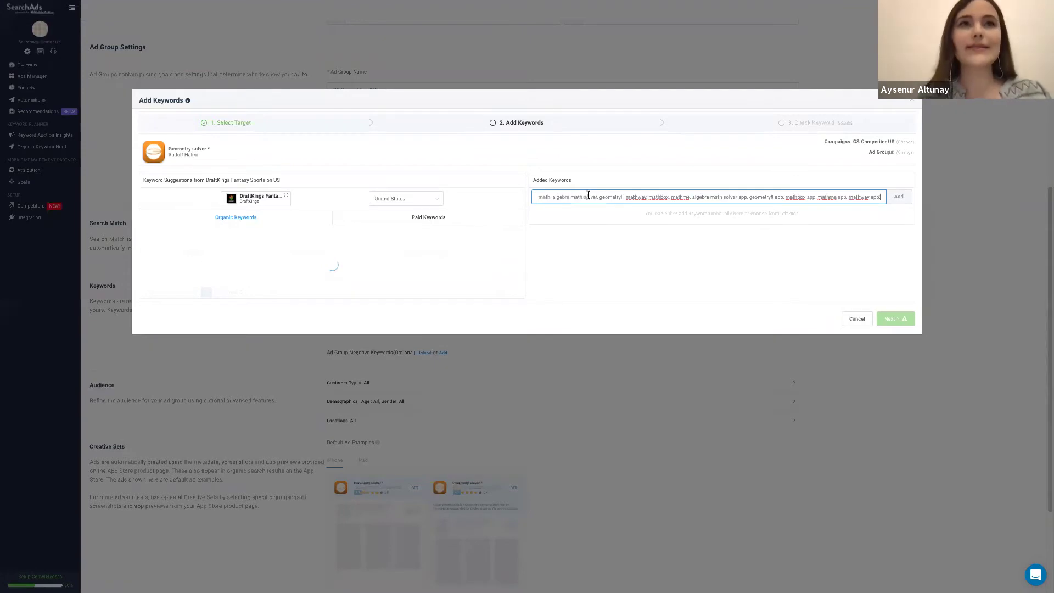
pyautogui.click(898, 197)
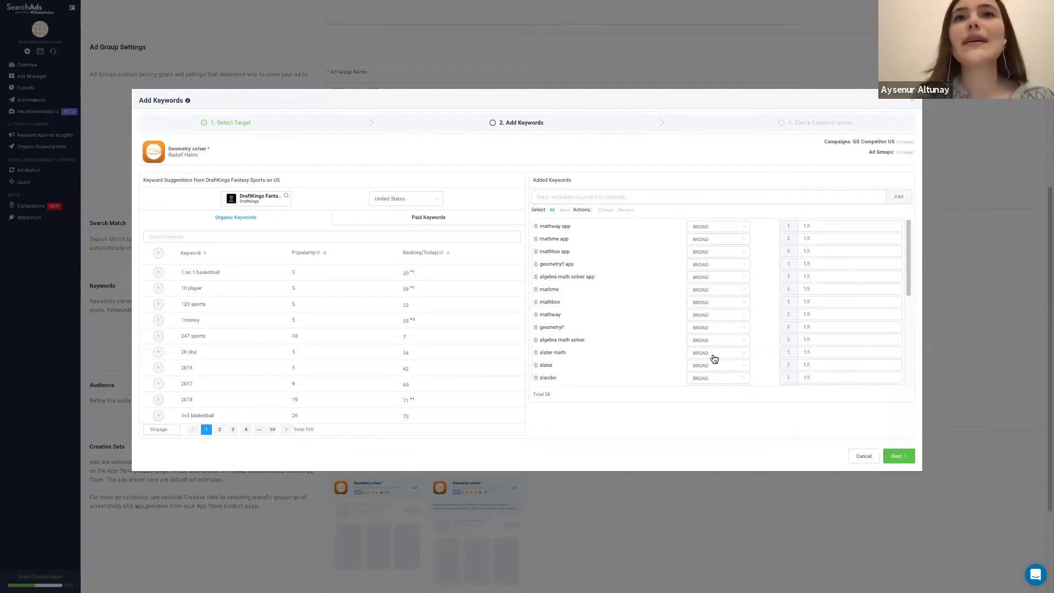
# Change all added keywords to EXACT match with a bid of 1.5, and save them to the ad group.
pyautogui.click(553, 211)
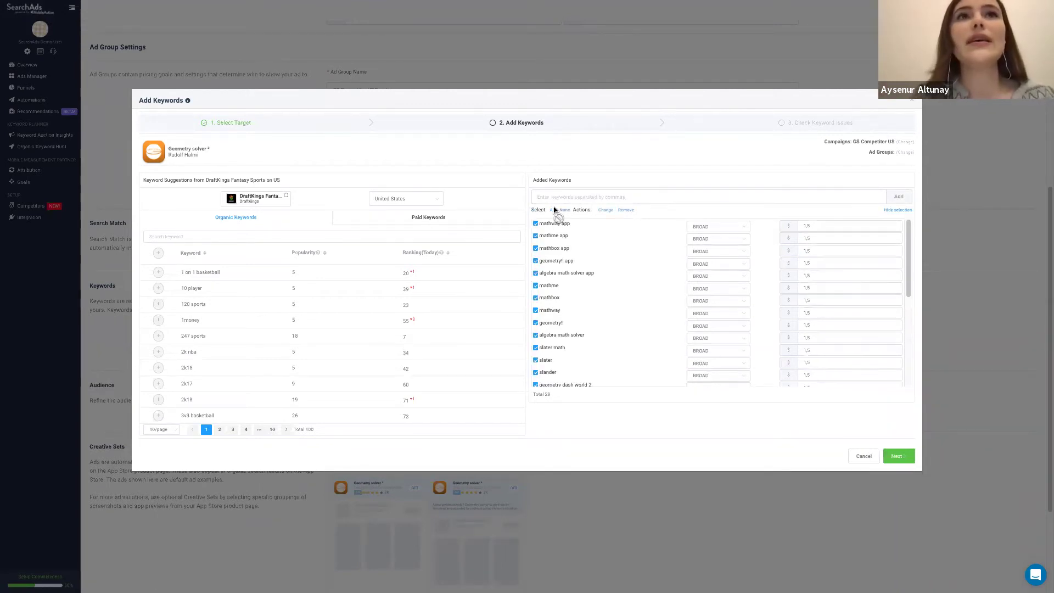
pyautogui.click(605, 211)
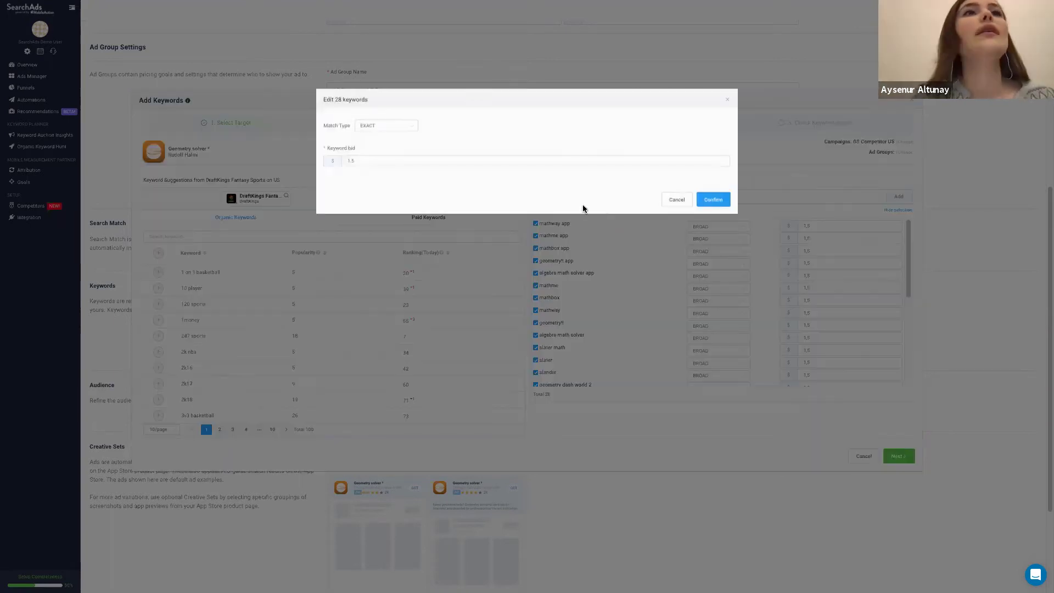
pyautogui.click(352, 162)
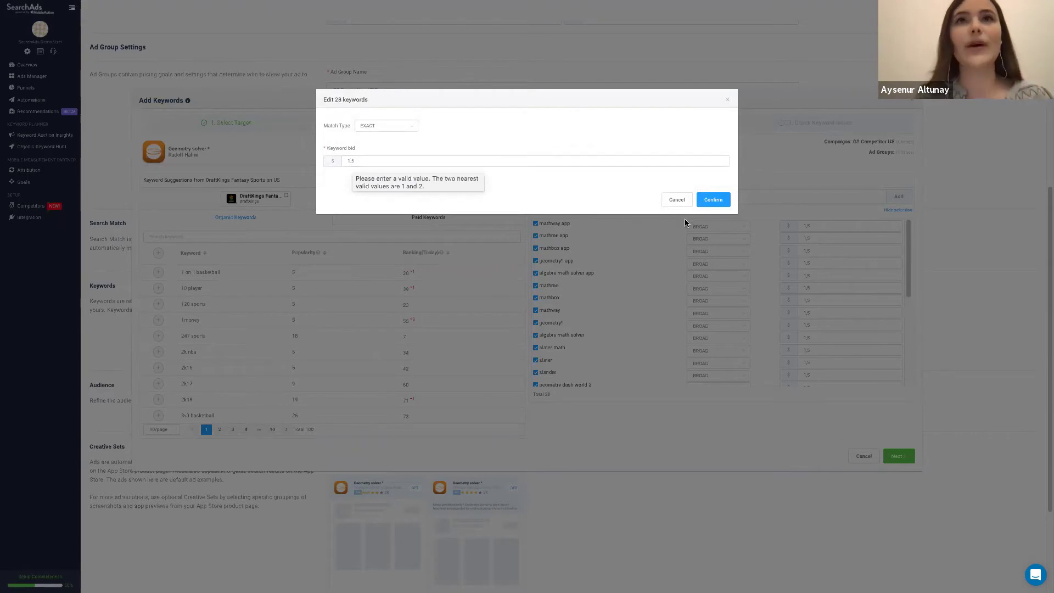
pyautogui.click(712, 200)
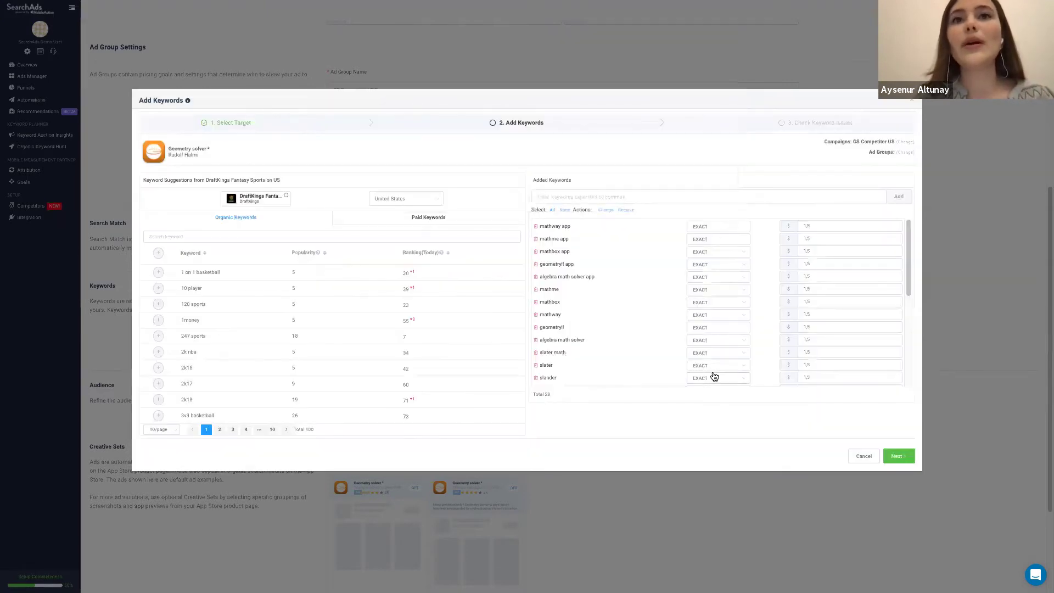
pyautogui.scroll(-5, 713, 376)
pyautogui.scroll(5, 713, 381)
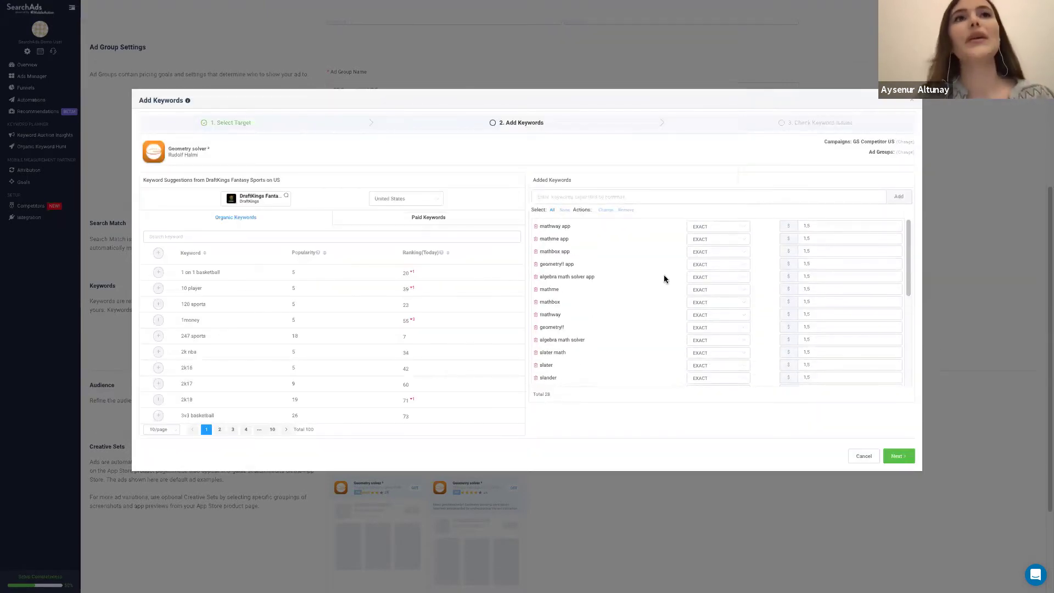
pyautogui.click(898, 455)
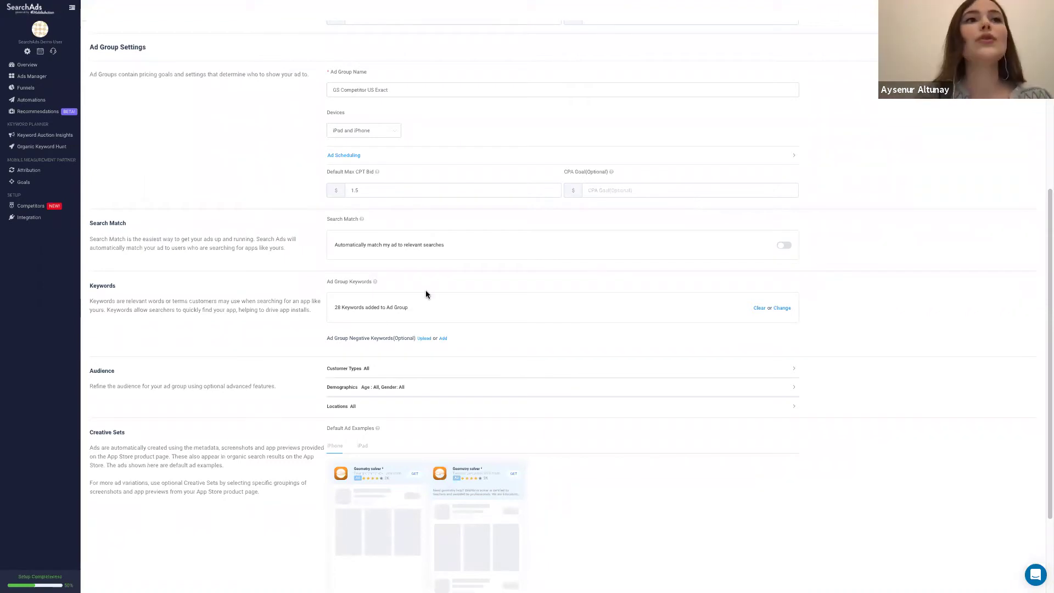
# Review the campaign form from the campaign settings through audience and creative sets, and check the available campaign groups.
pyautogui.scroll(-3, 577, 350)
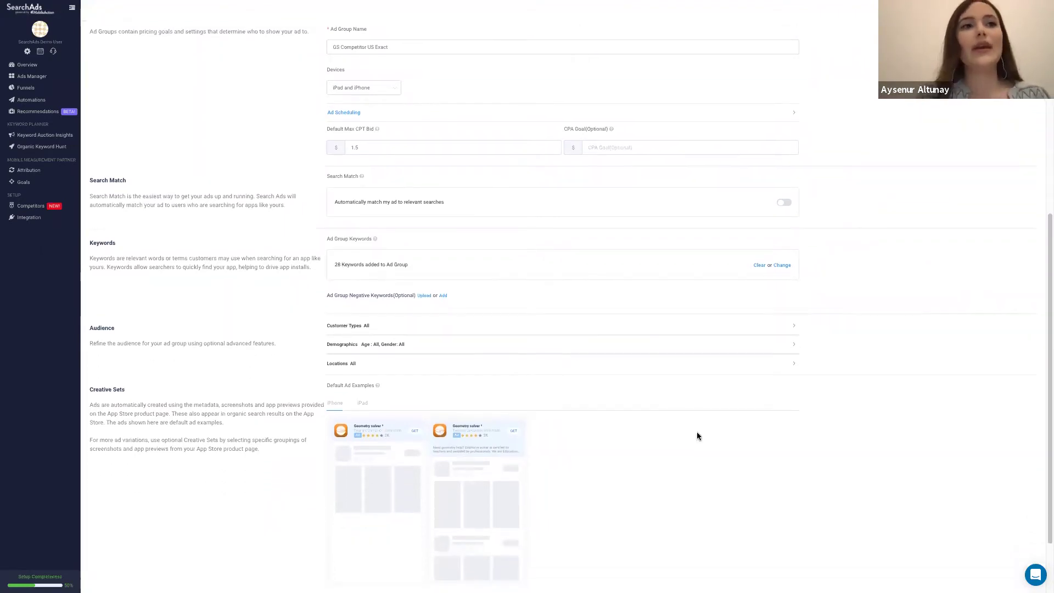
pyautogui.scroll(-1, 697, 436)
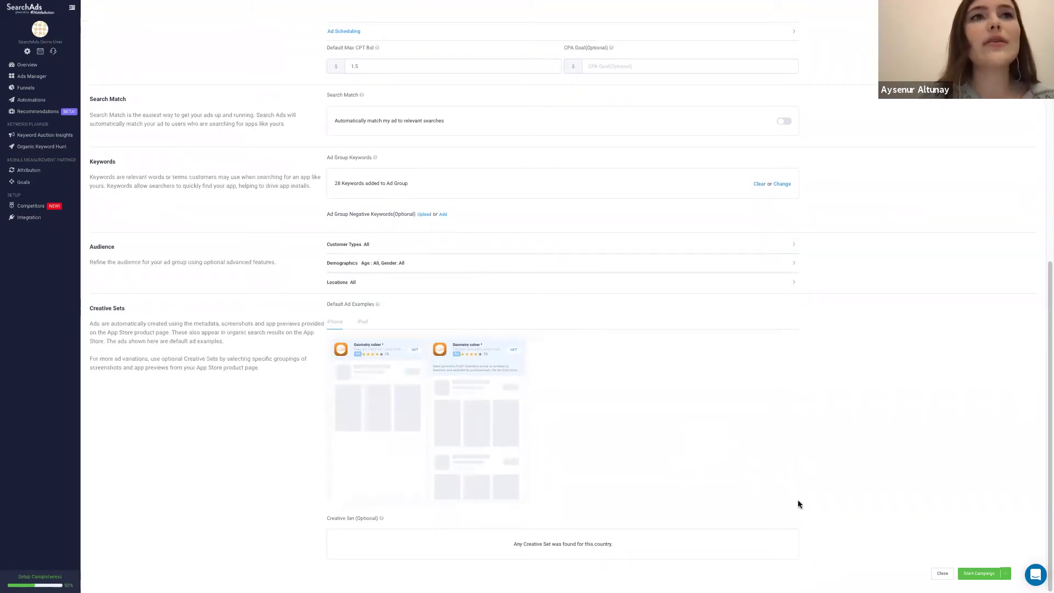
pyautogui.scroll(7, 819, 406)
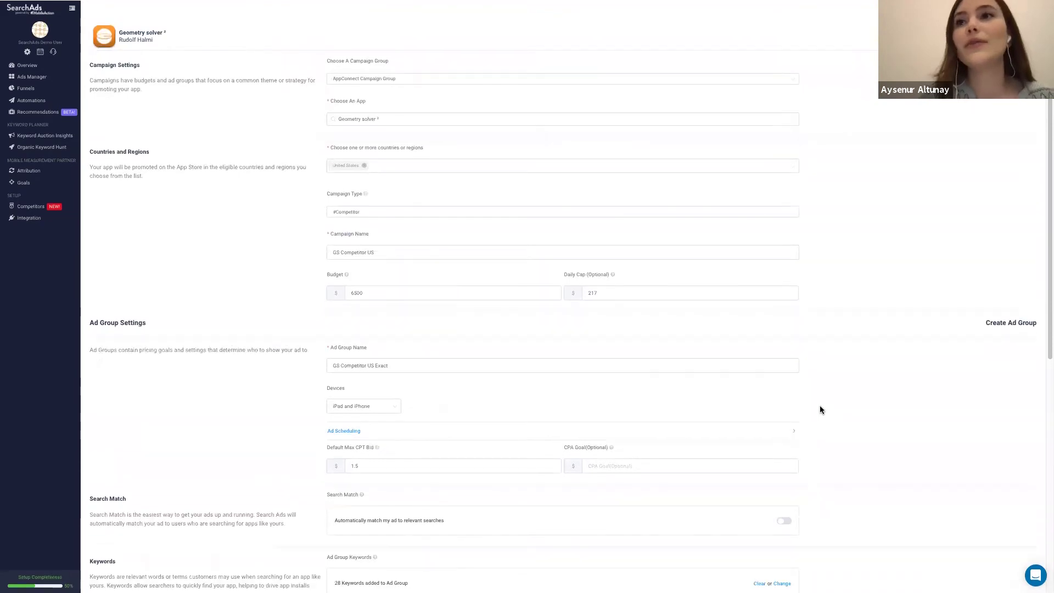
pyautogui.scroll(-7, 819, 408)
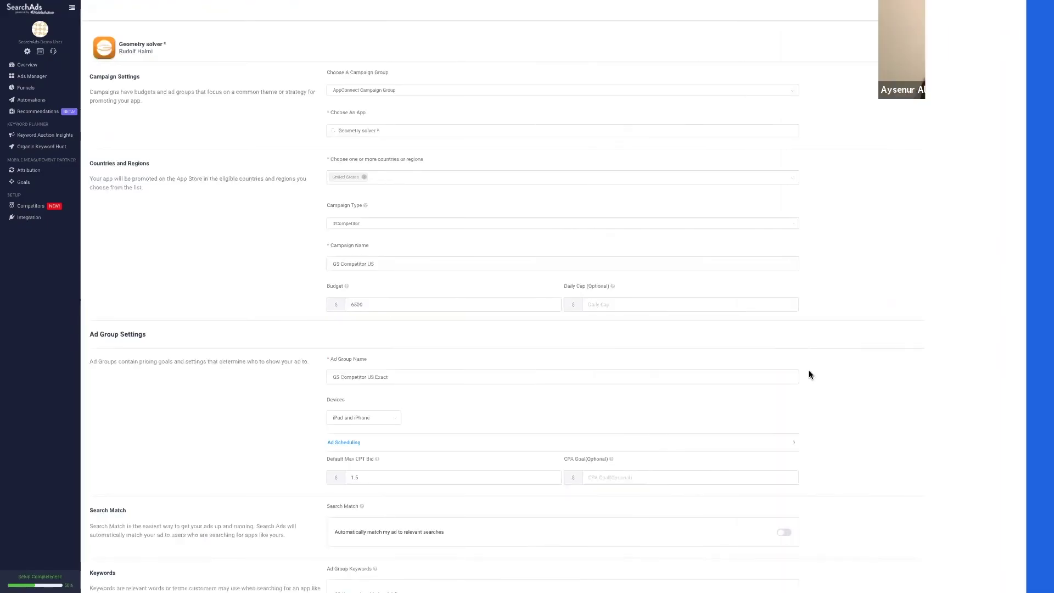
pyautogui.scroll(-1, 809, 371)
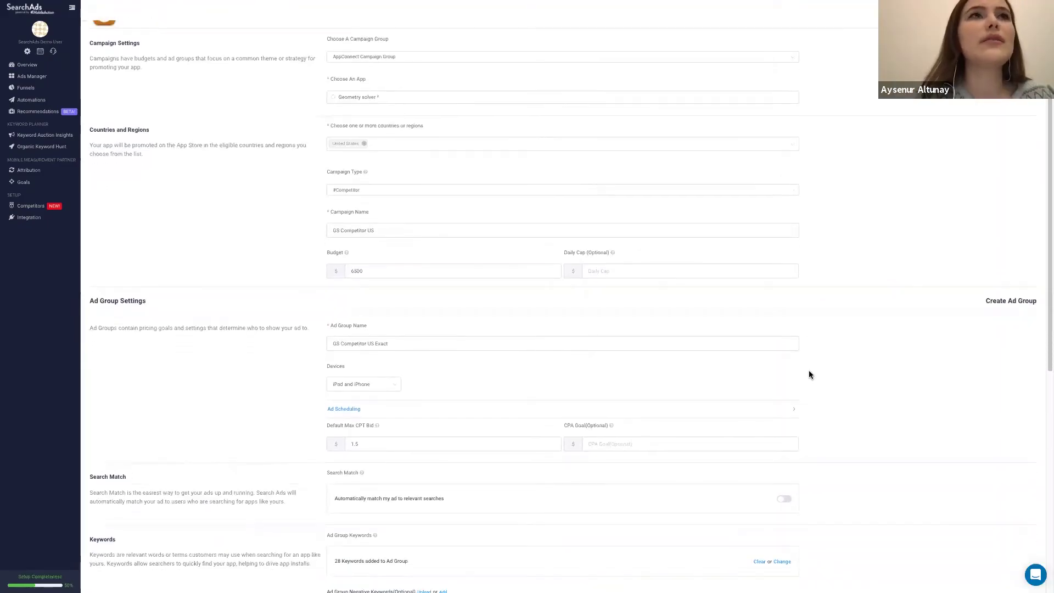
pyautogui.scroll(-6, 809, 374)
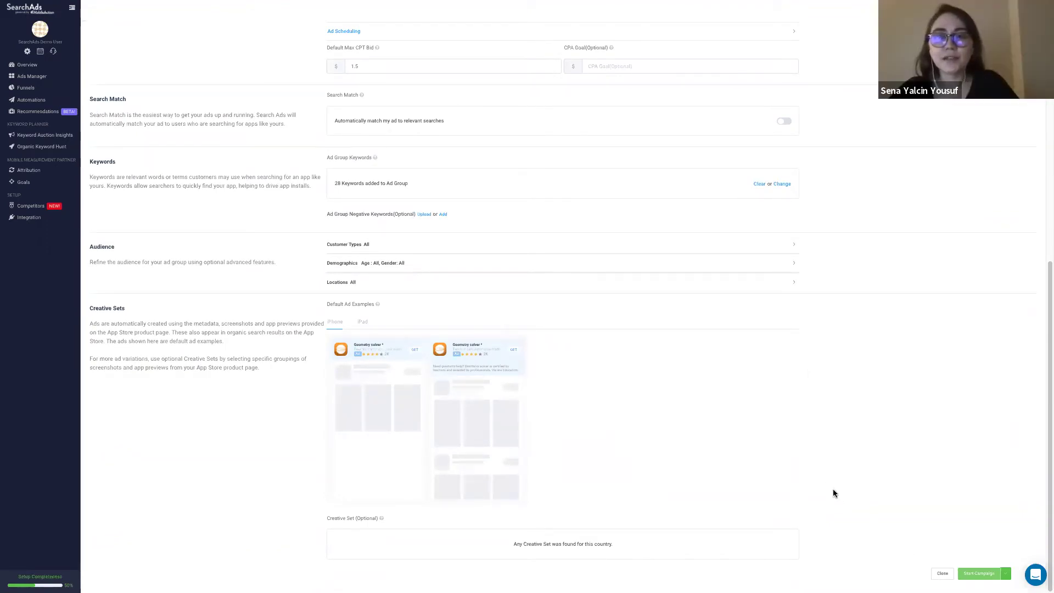
pyautogui.scroll(7, 832, 491)
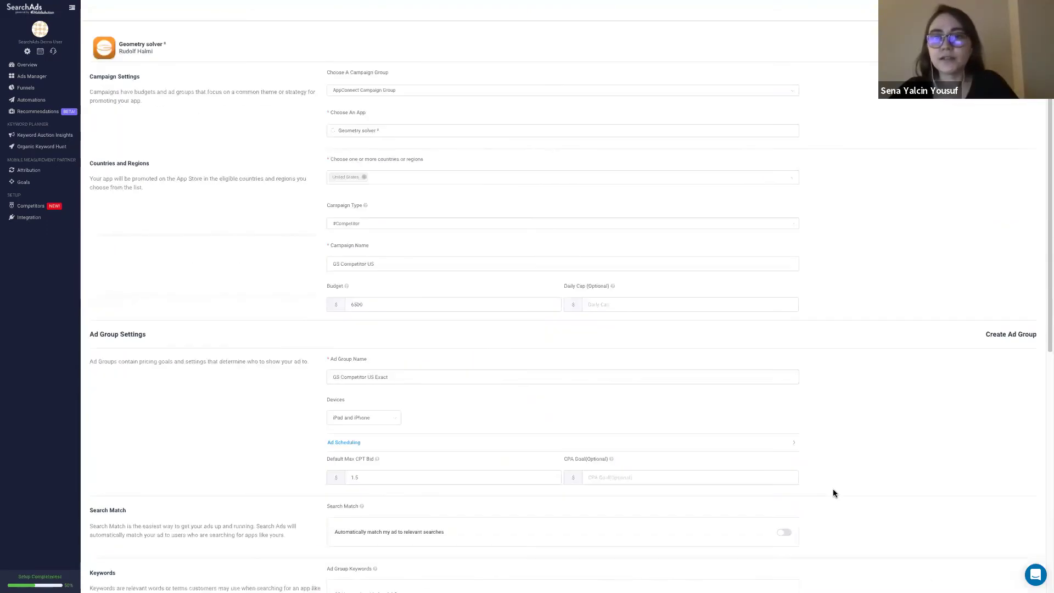
pyautogui.click(418, 94)
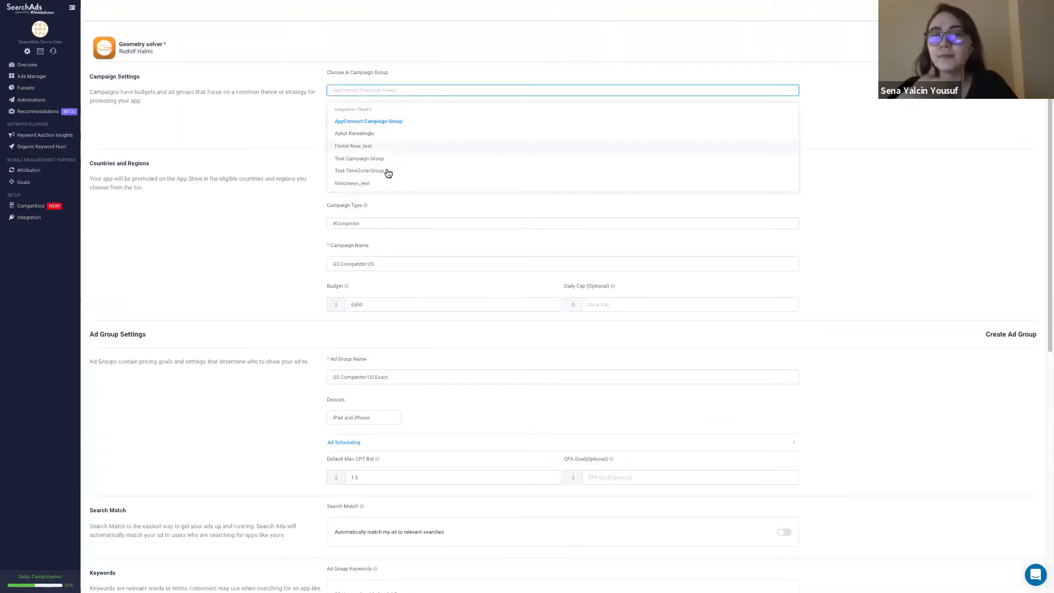
pyautogui.click(395, 134)
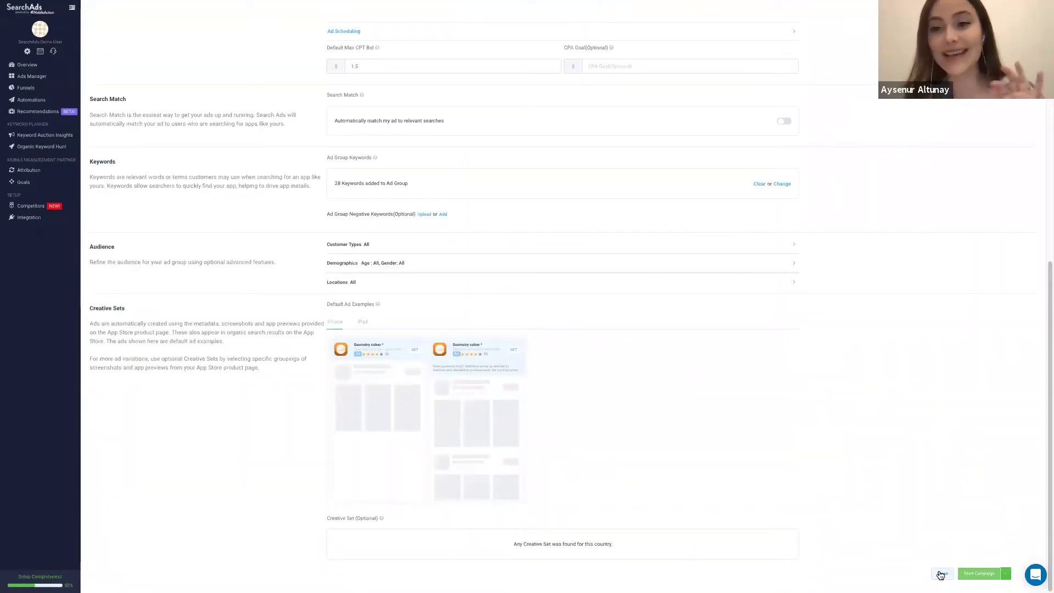
# Close the campaign creation form without starting the campaign.
pyautogui.click(940, 574)
pyautogui.click(541, 311)
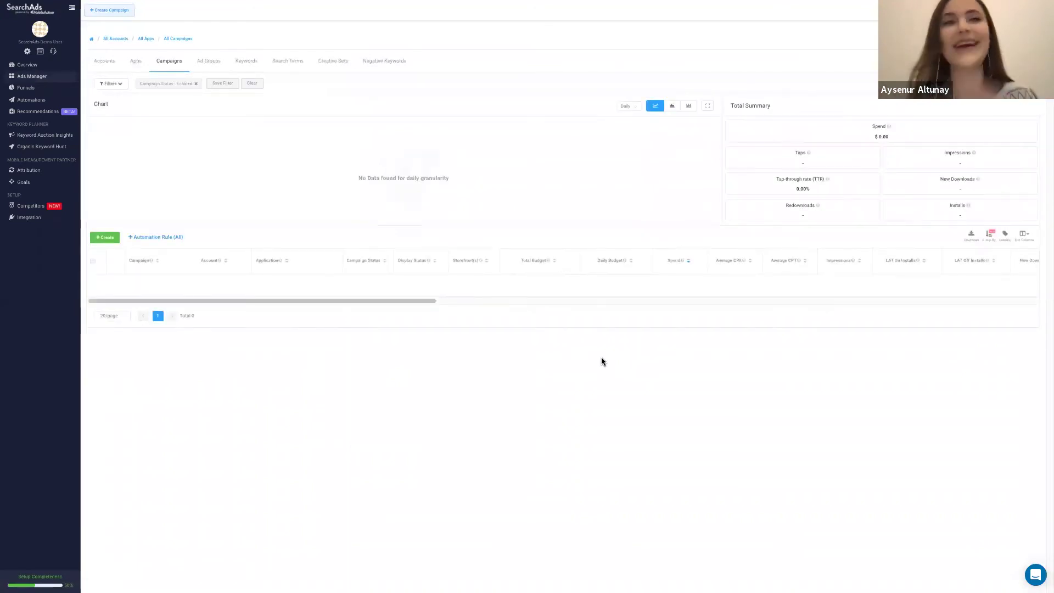
# Replace the campaign group filter with a Campaign filter for the test-v2 SearchAds.com campaign under Uber - Request a ride.
pyautogui.click(172, 85)
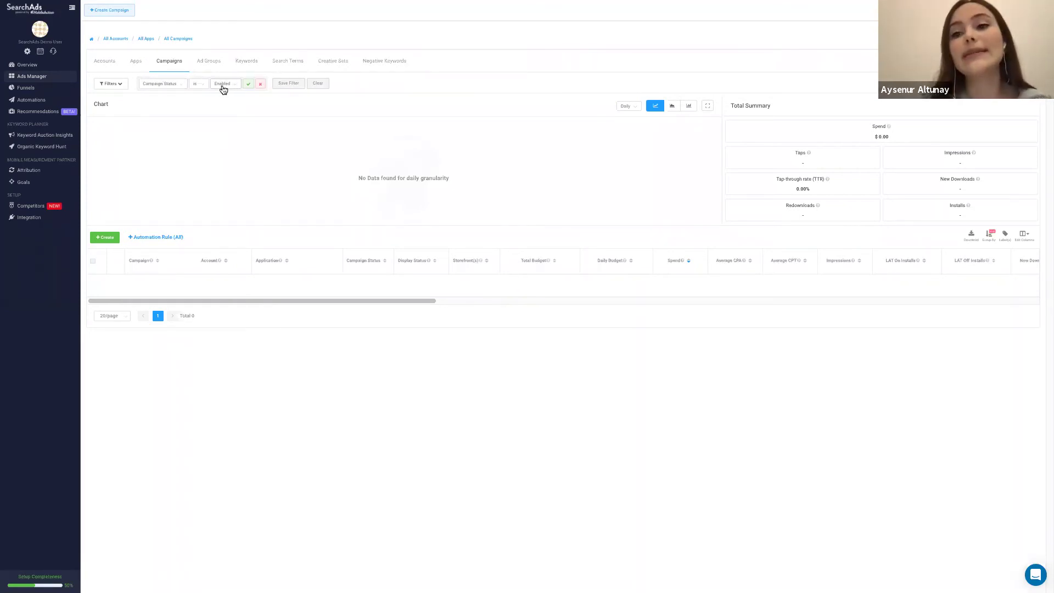
pyautogui.click(171, 86)
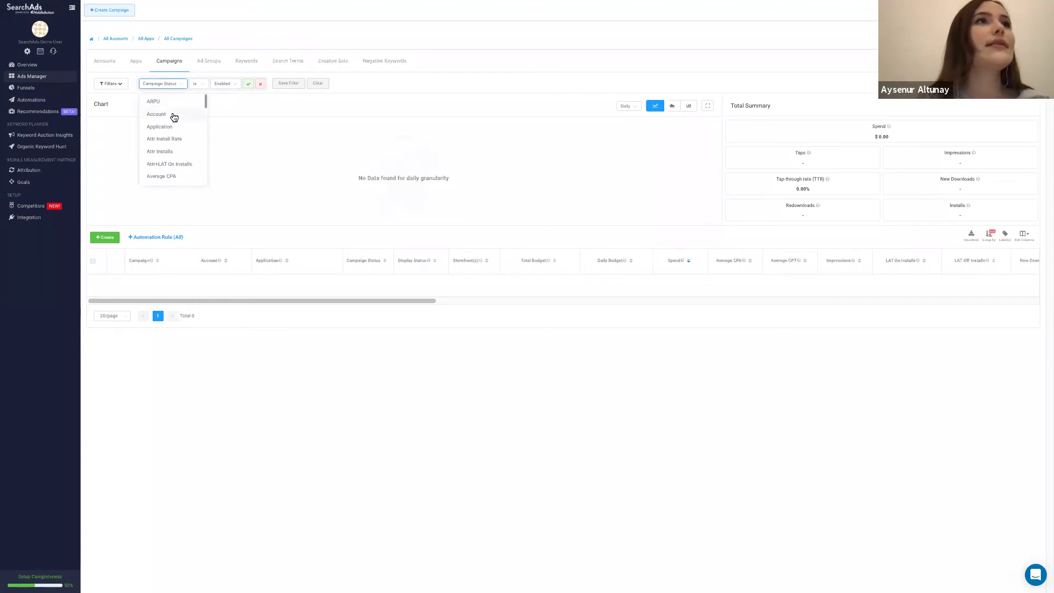
pyautogui.scroll(-2, 172, 157)
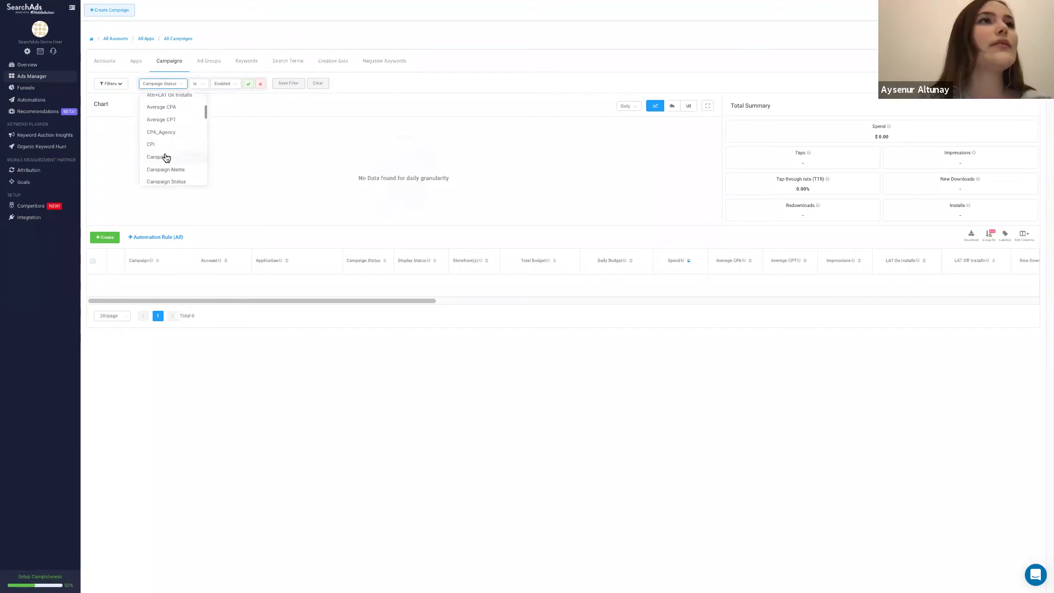
pyautogui.click(164, 161)
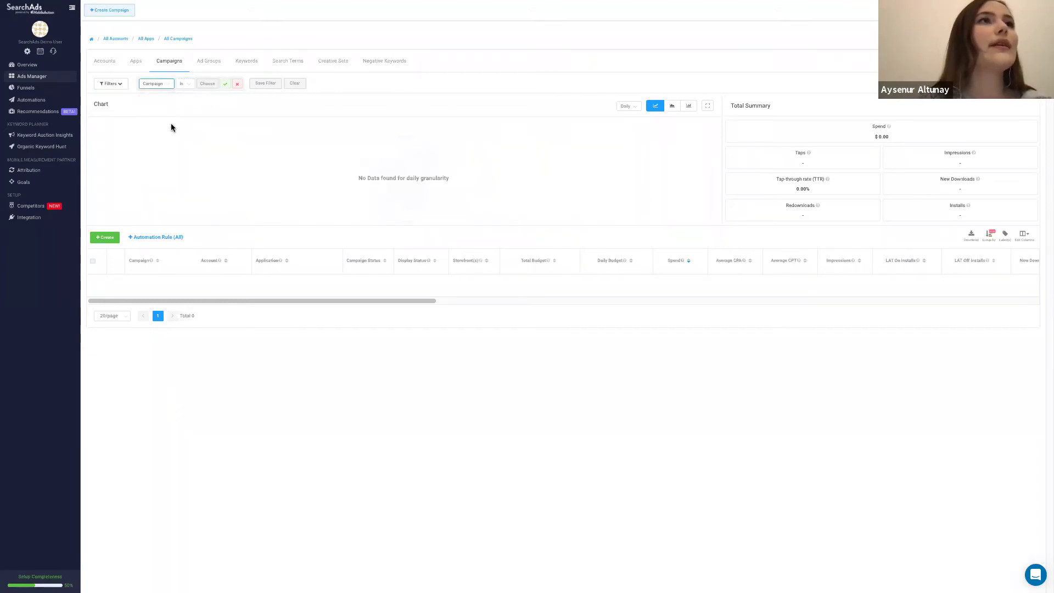
pyautogui.click(209, 84)
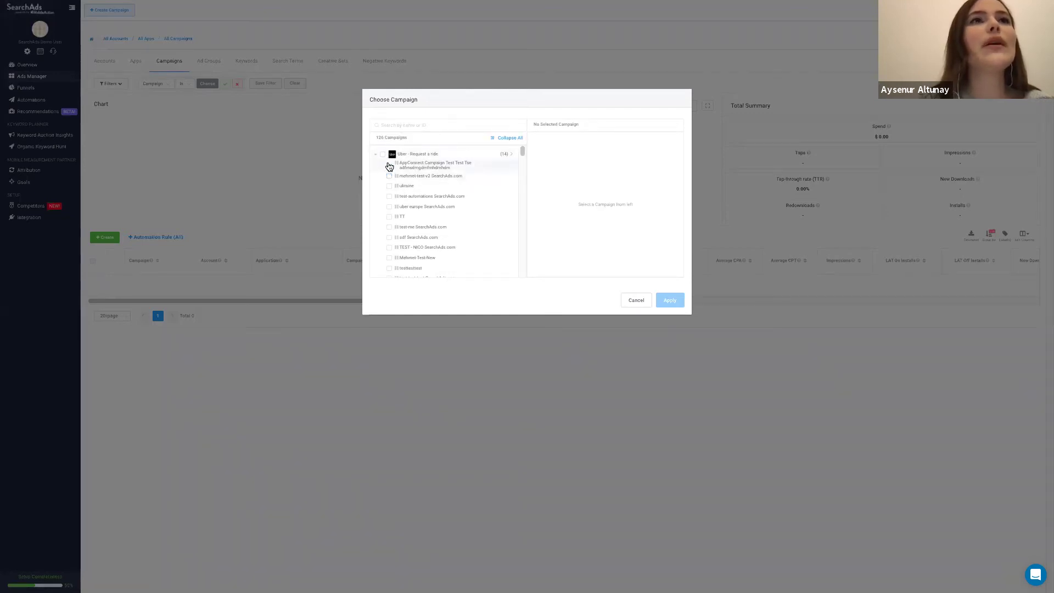
pyautogui.click(390, 177)
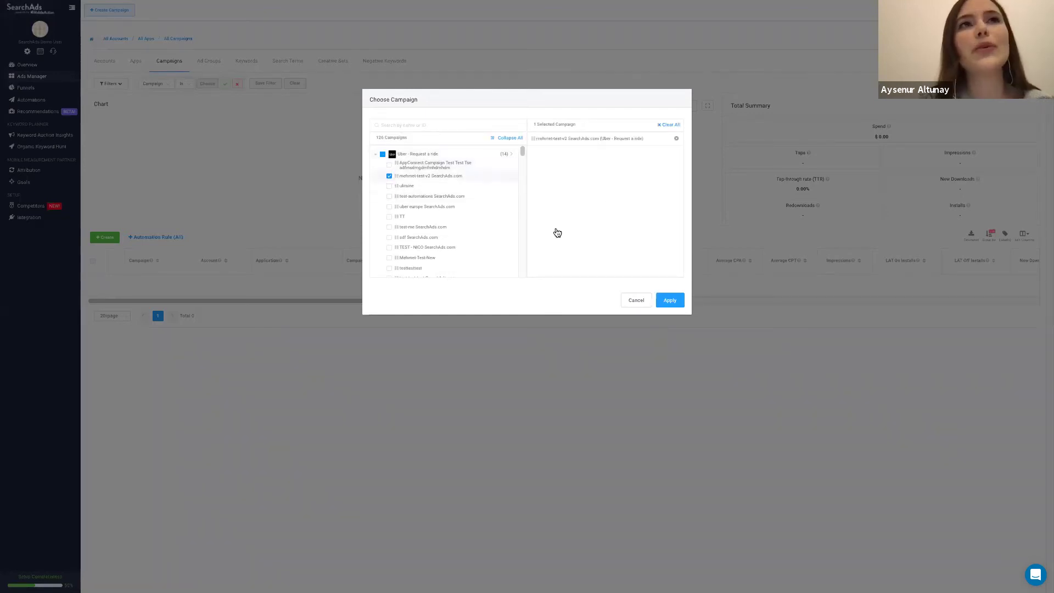
pyautogui.click(667, 297)
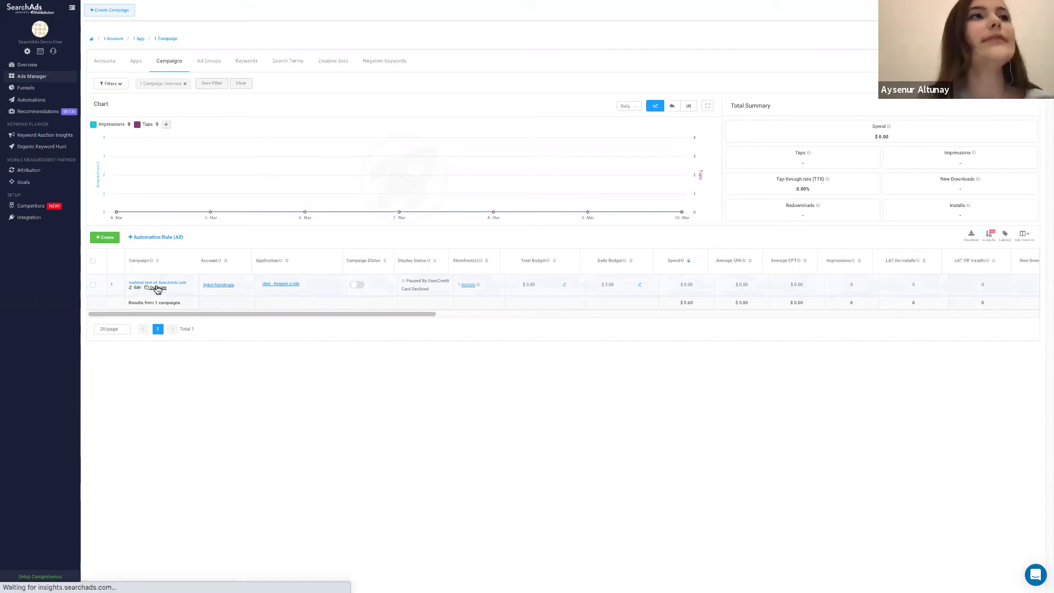
# Open the filtered campaign in the Campaign Duplicate Wizard and duplicate it with 2 as the number of copies.
pyautogui.click(157, 288)
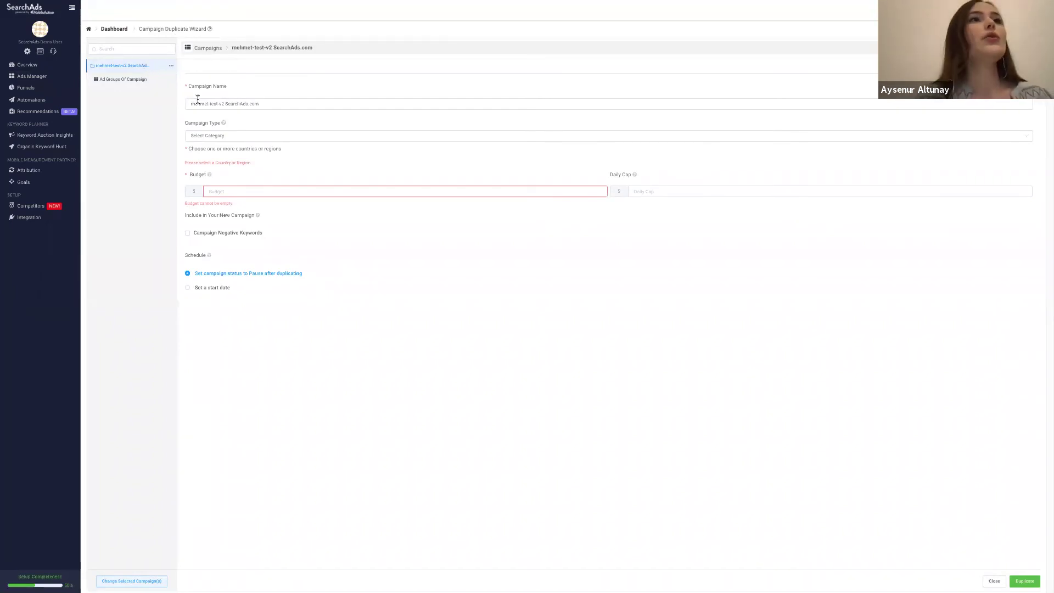
pyautogui.click(171, 66)
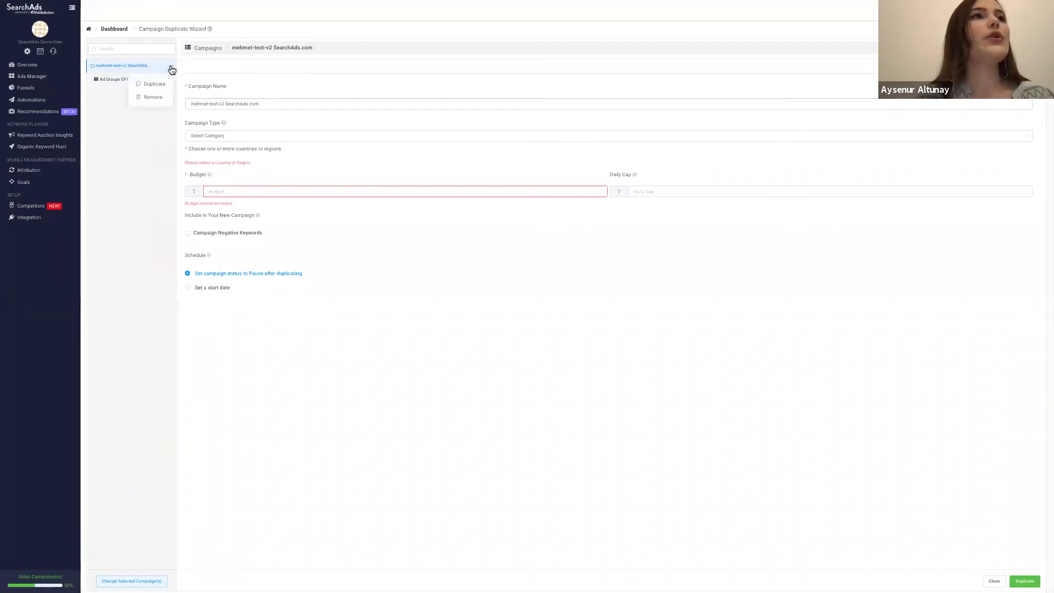
pyautogui.click(154, 83)
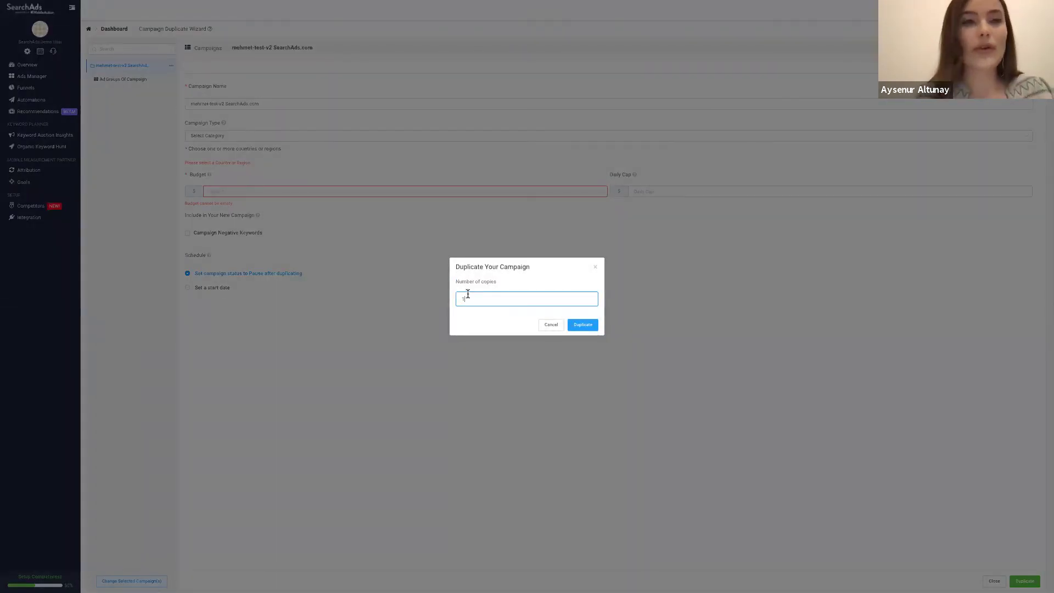
pyautogui.press('BackSpace')
pyautogui.write('2')
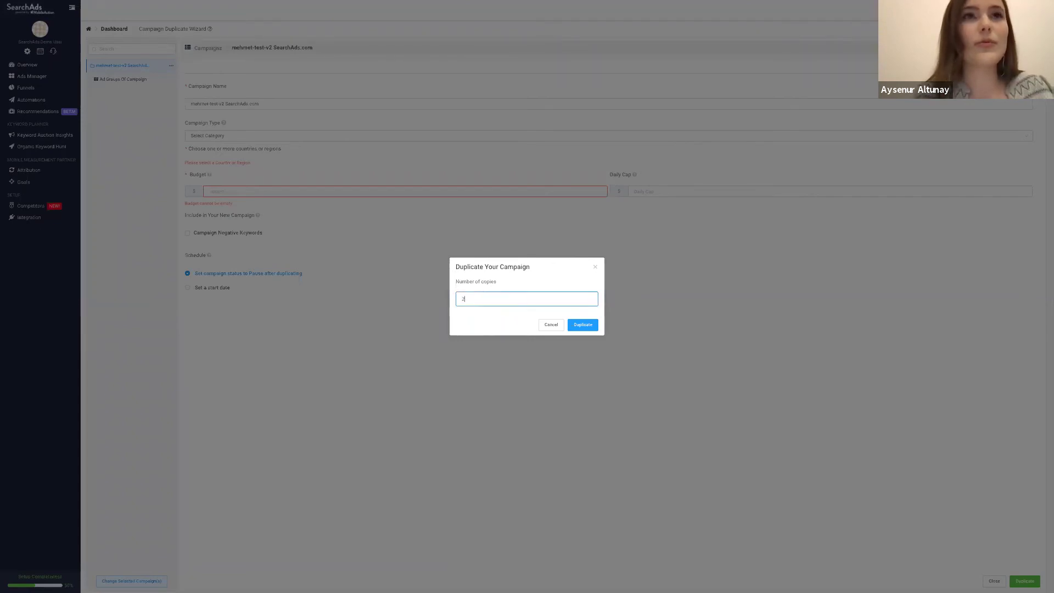
pyautogui.click(583, 327)
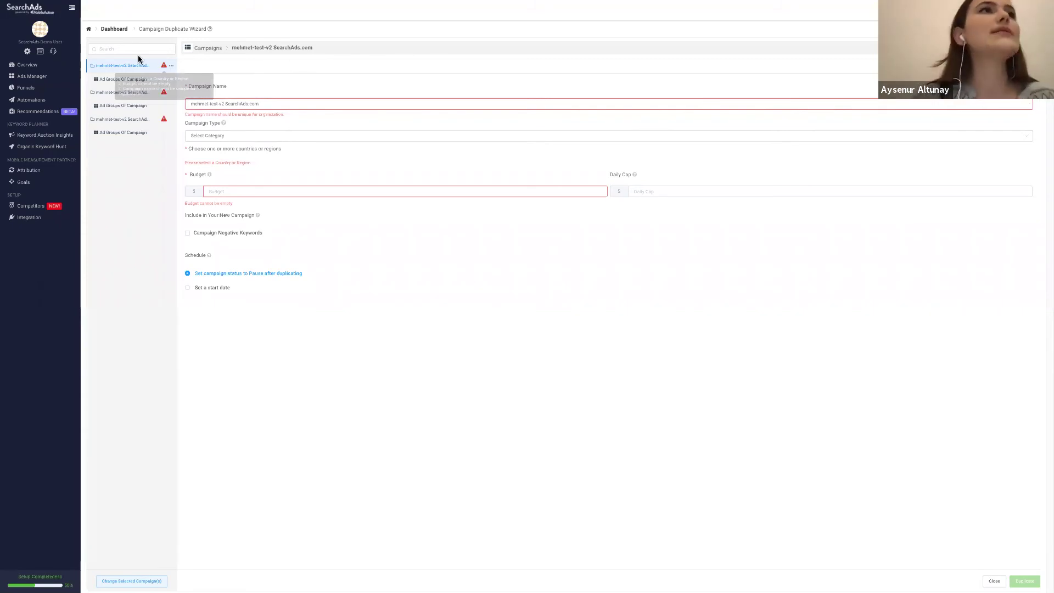
# Rename the first campaign in the duplicate wizard as GS Generic.
pyautogui.moveTo(263, 104); pyautogui.dragTo(146, 108)
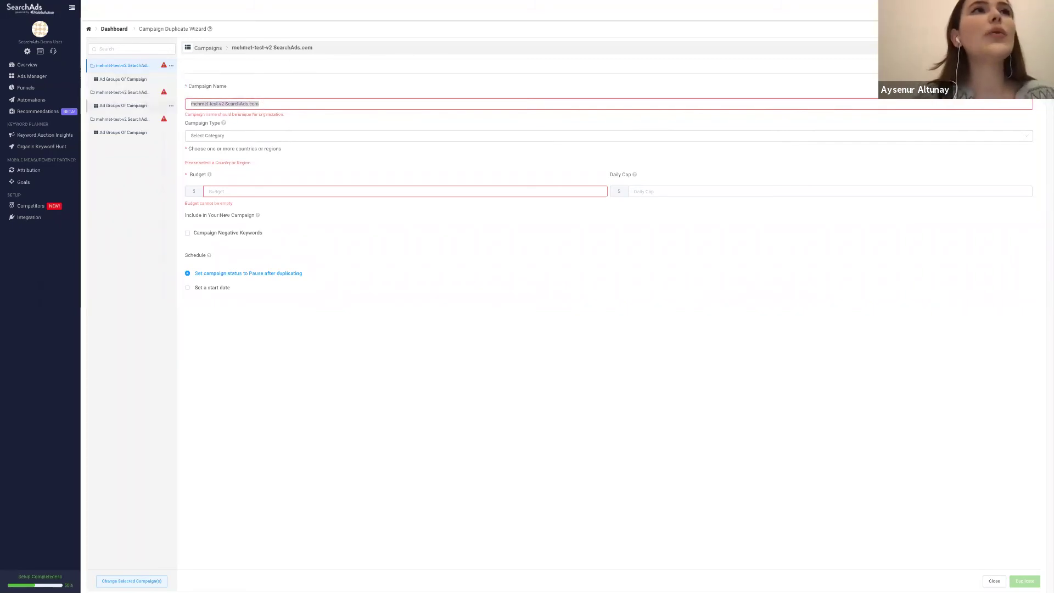
pyautogui.press('BackSpace')
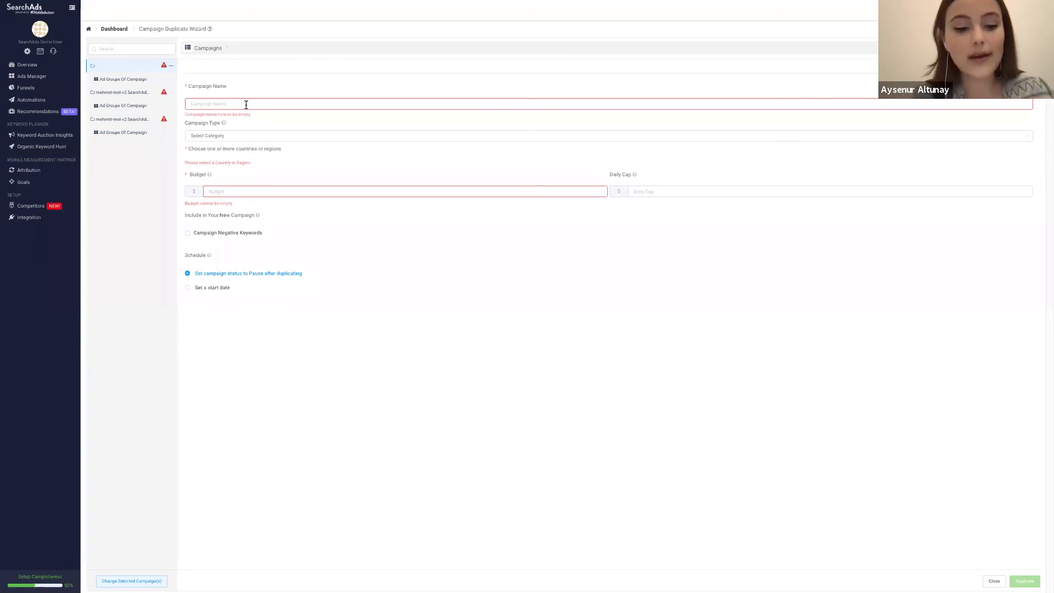
pyautogui.write('G')
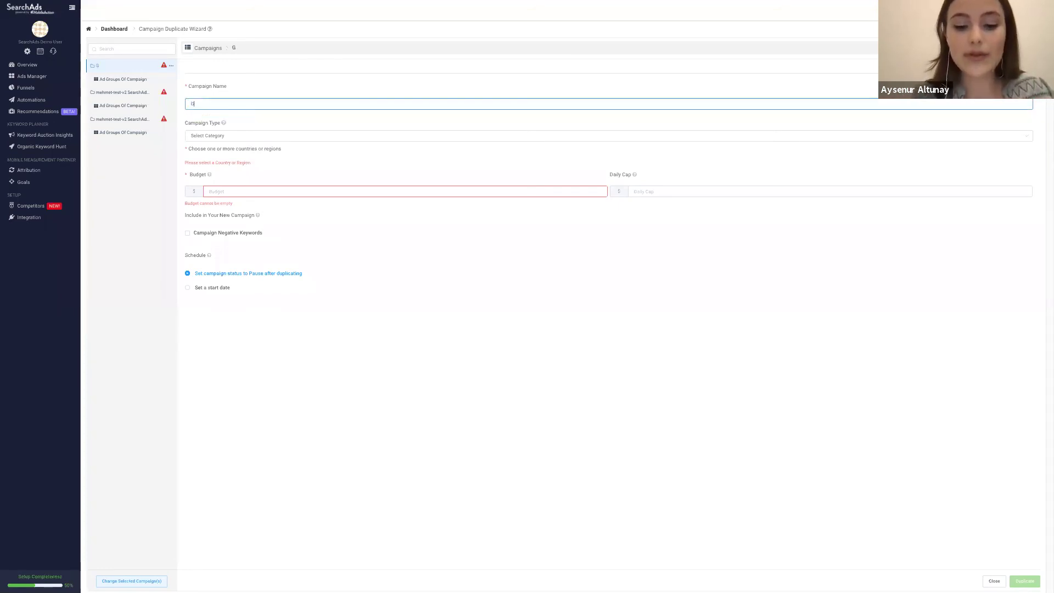
pyautogui.write('S Gne')
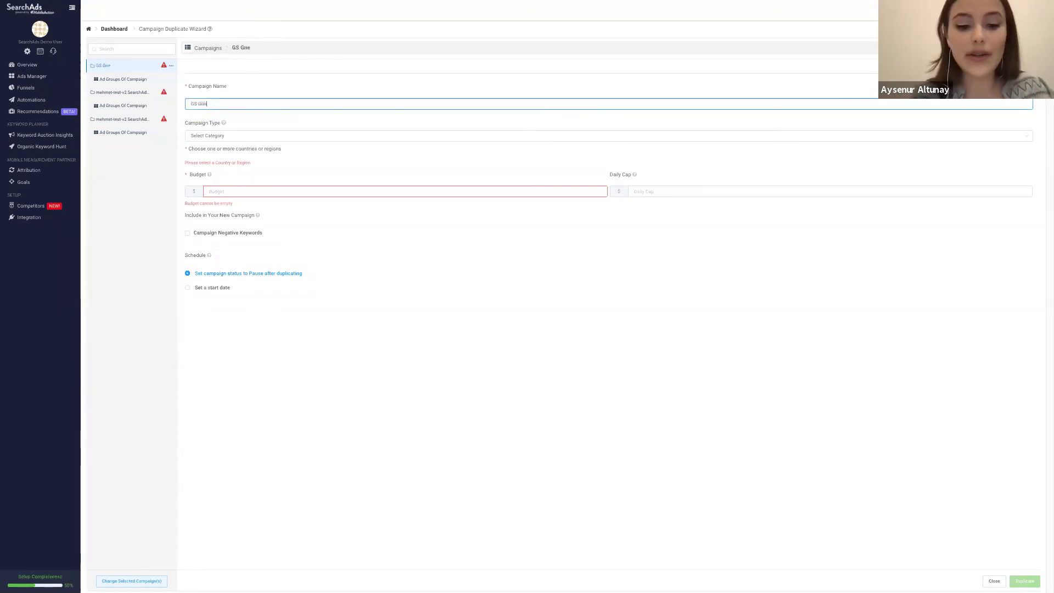
pyautogui.write('ric')
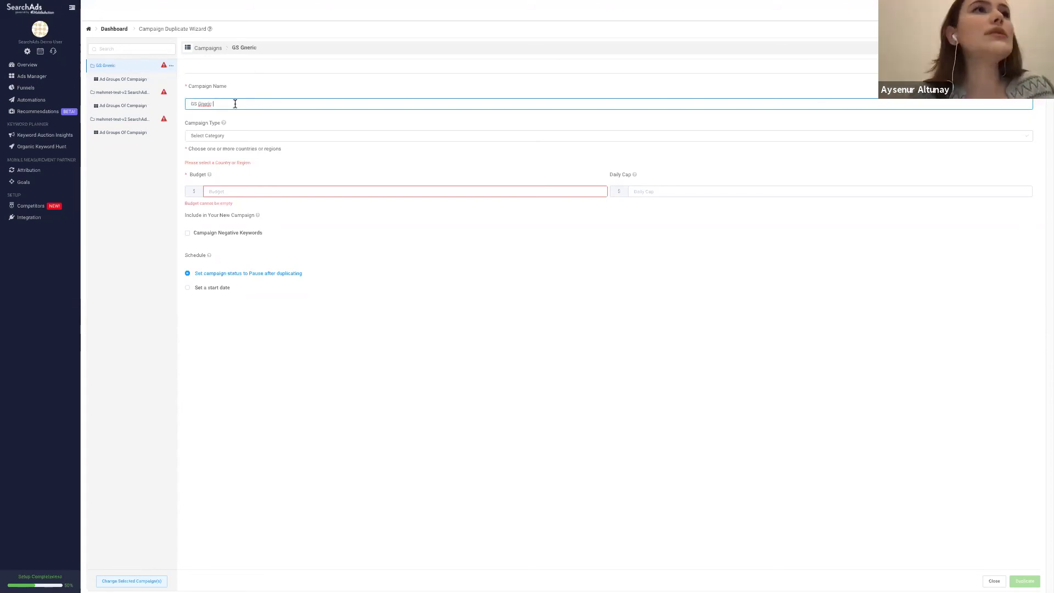
pyautogui.press('BackSpace')
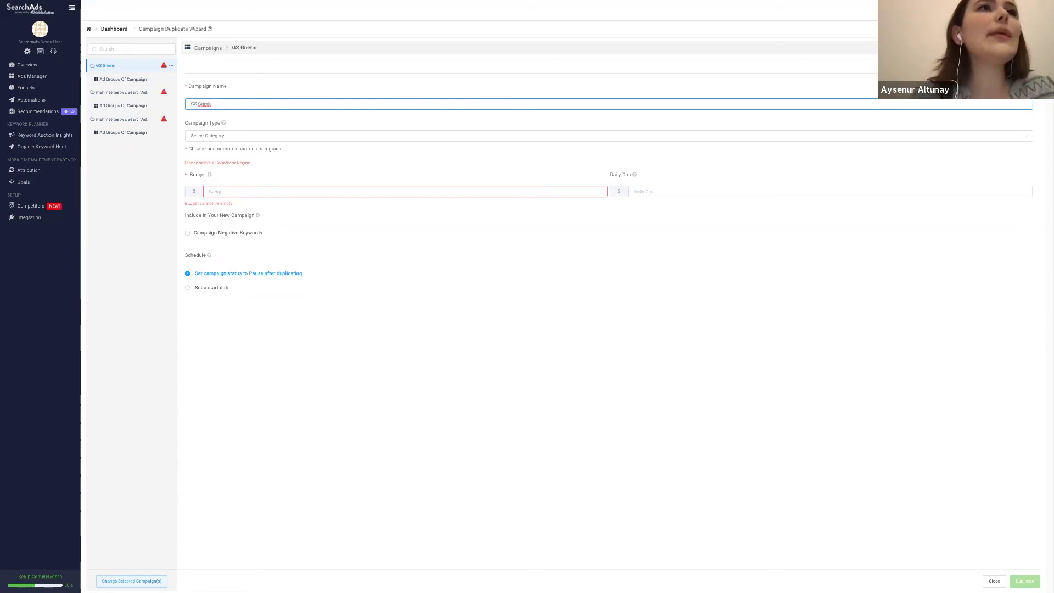
pyautogui.press('Left')
pyautogui.write('e')
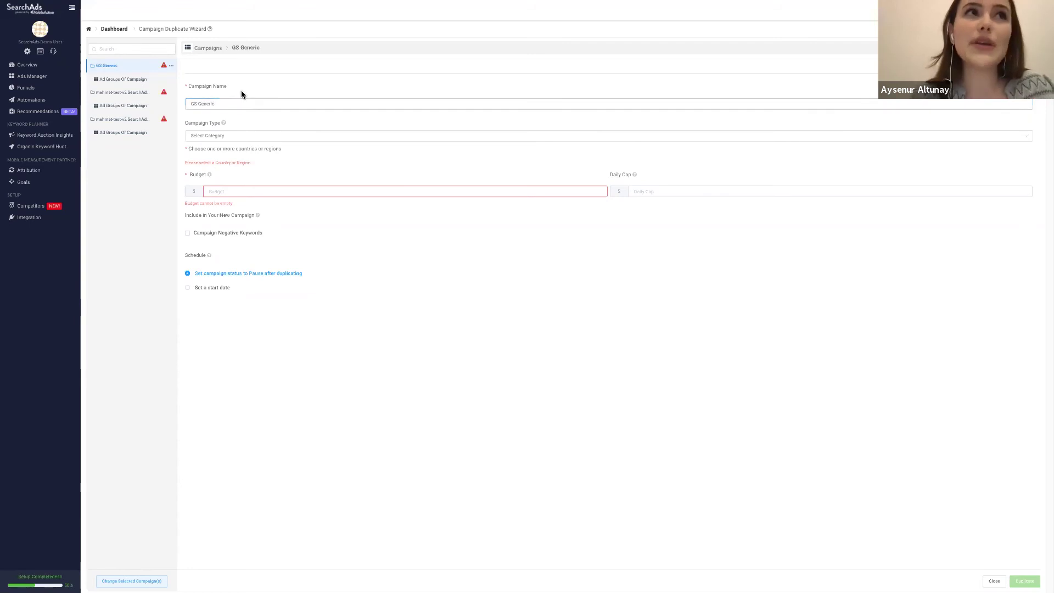
# Set the campaign type of GS Generic to #Generic and go to its budget entry.
pyautogui.click(229, 136)
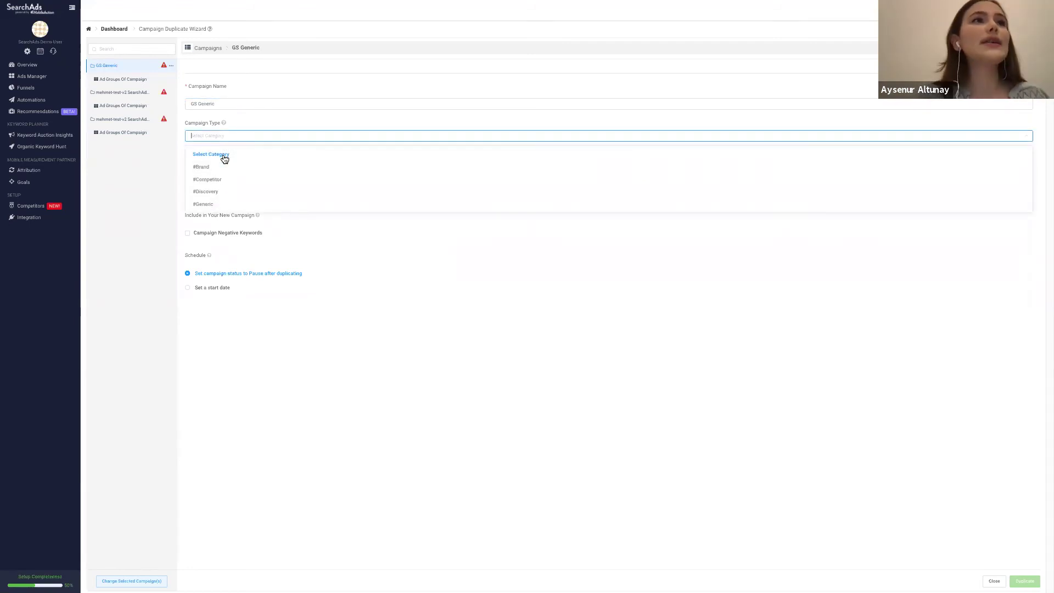
pyautogui.click(219, 204)
pyautogui.click(219, 191)
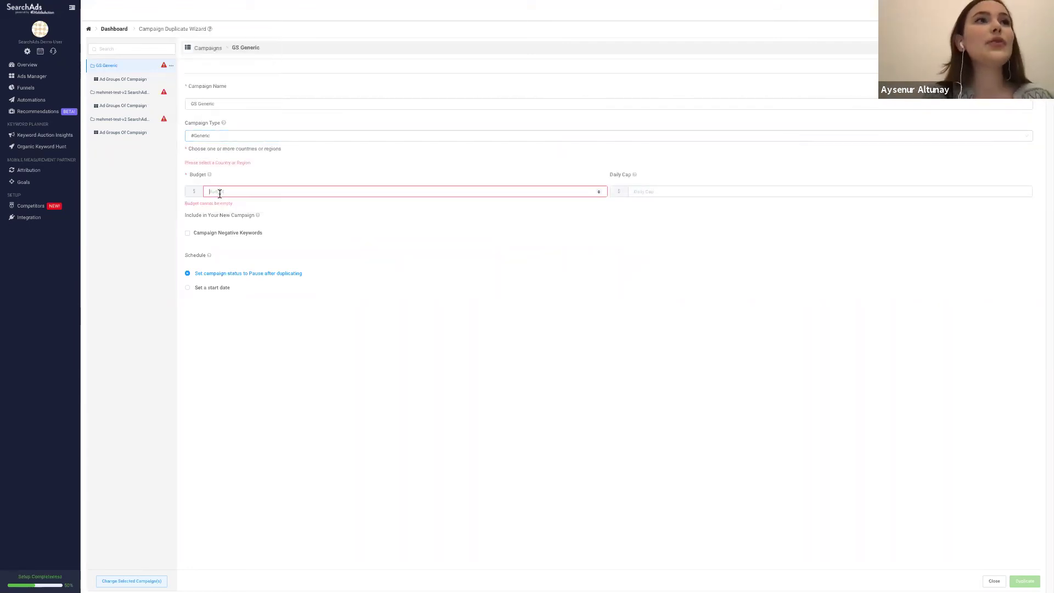
# Switch to the Geometry solver ² Keyword Playbook, check the budget allocation in the Roadmap sheet, and return to SearchAds.
pyautogui.hotkey('alt', 'Tab')
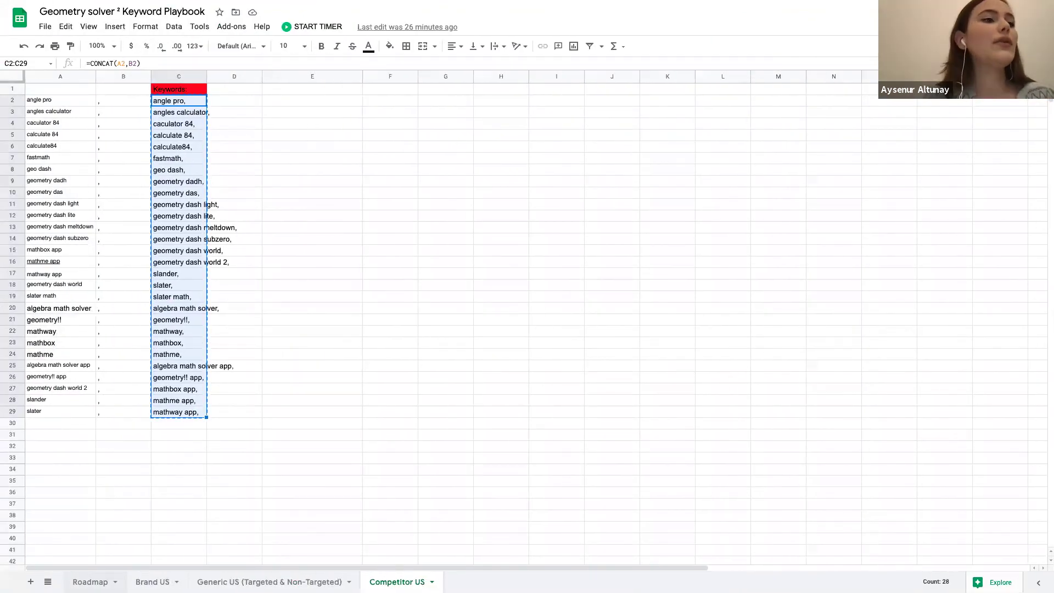
pyautogui.click(100, 580)
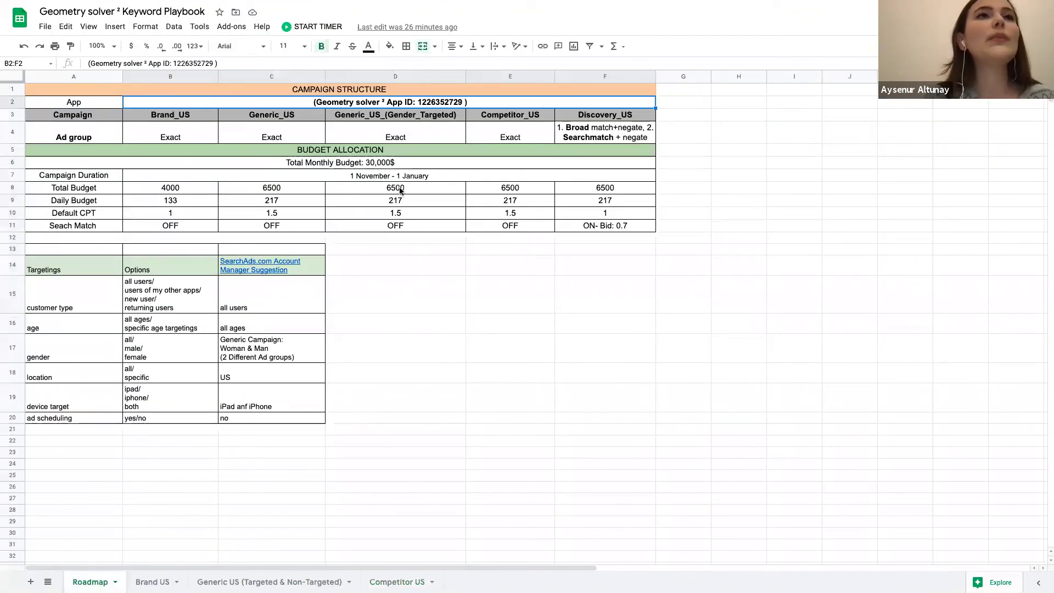
pyautogui.hotkey('alt', 'Tab')
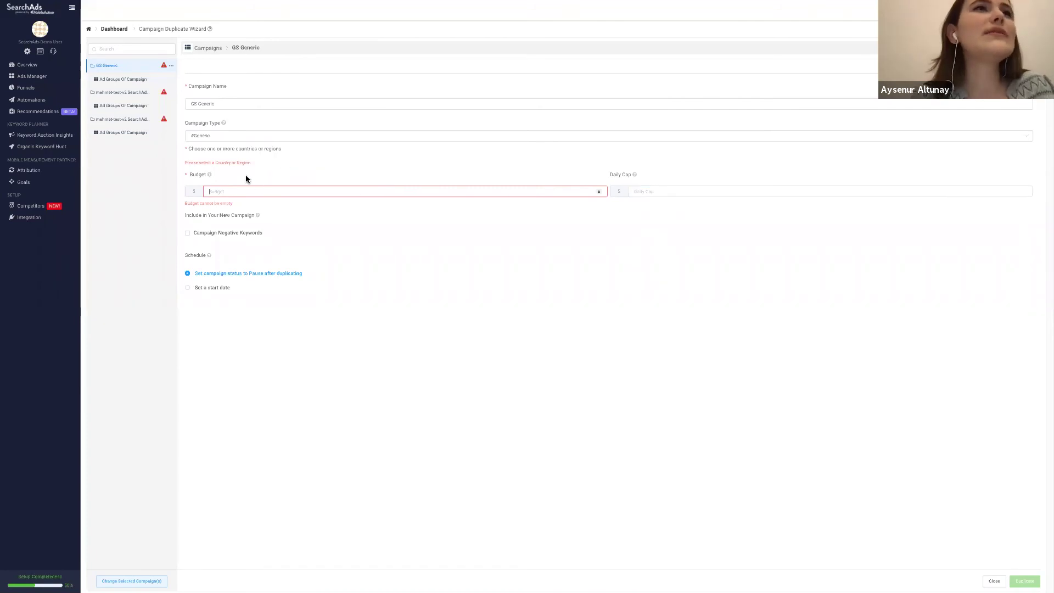
# Review the second campaign's settings and the ad groups of GS Generic in the duplicate wizard.
pyautogui.click(141, 95)
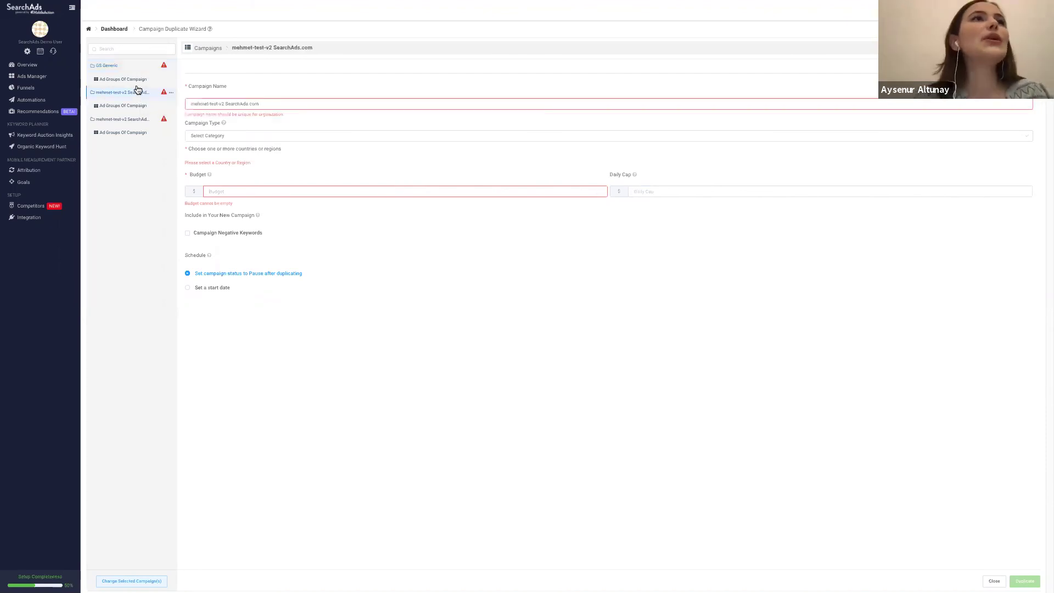
pyautogui.click(117, 68)
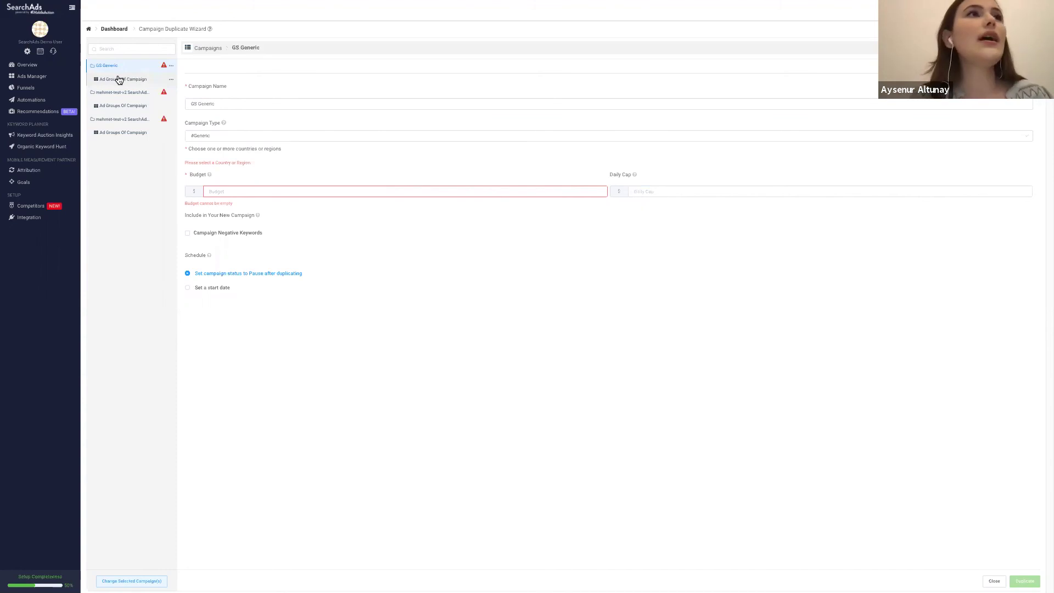
pyautogui.click(118, 78)
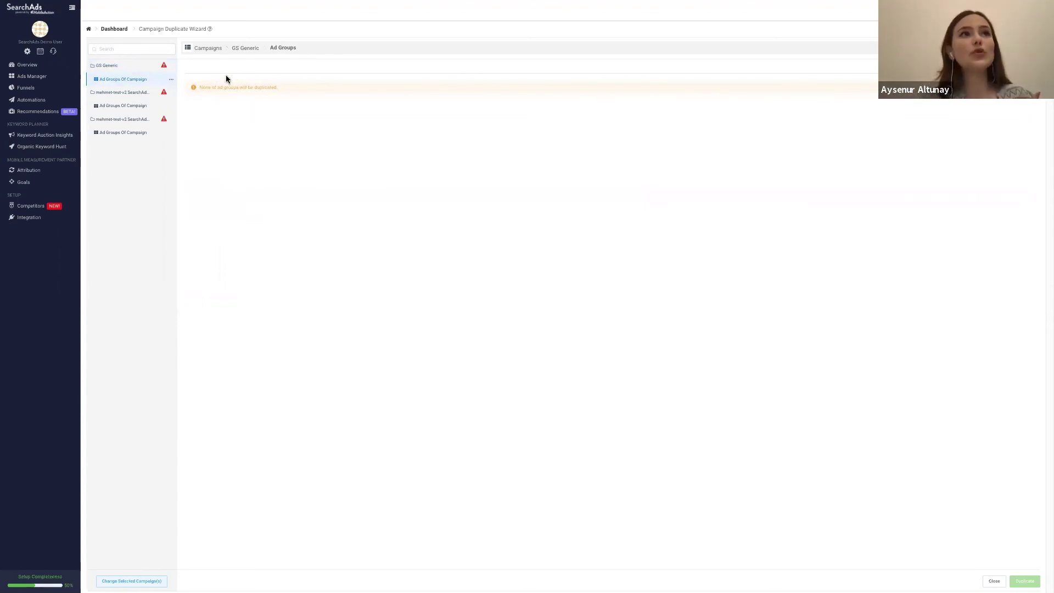
pyautogui.click(139, 67)
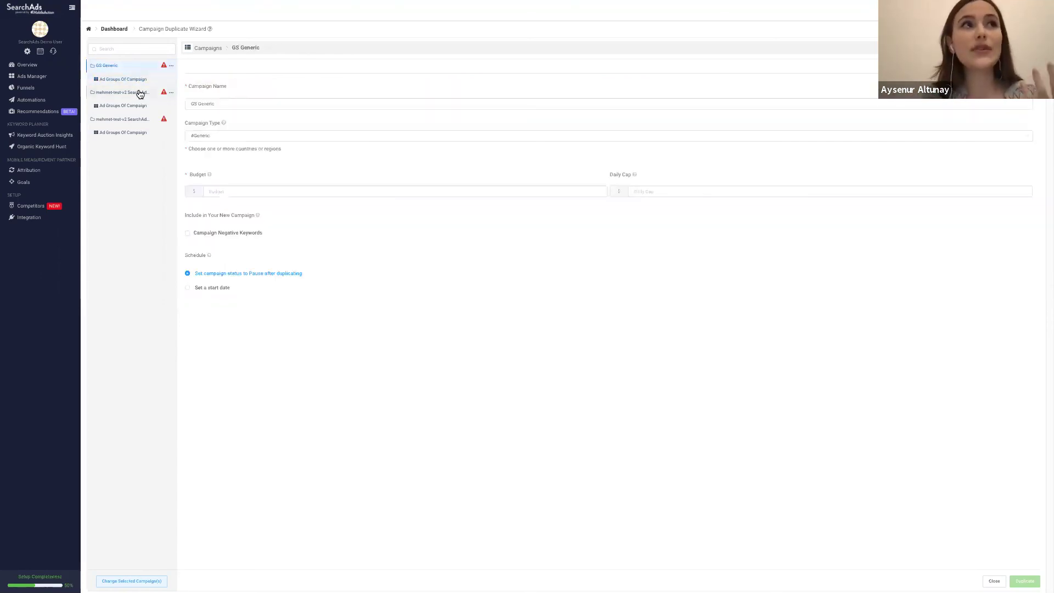
# Rename the second campaign in the duplicate wizard as brand.
pyautogui.click(139, 94)
pyautogui.moveTo(266, 103); pyautogui.dragTo(164, 106)
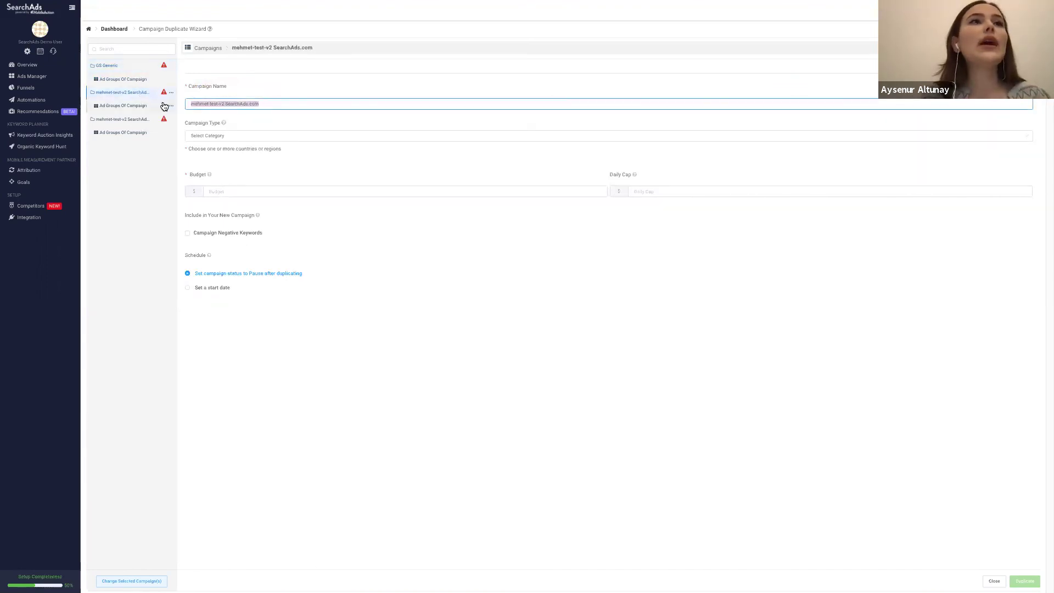
pyautogui.write('brand')
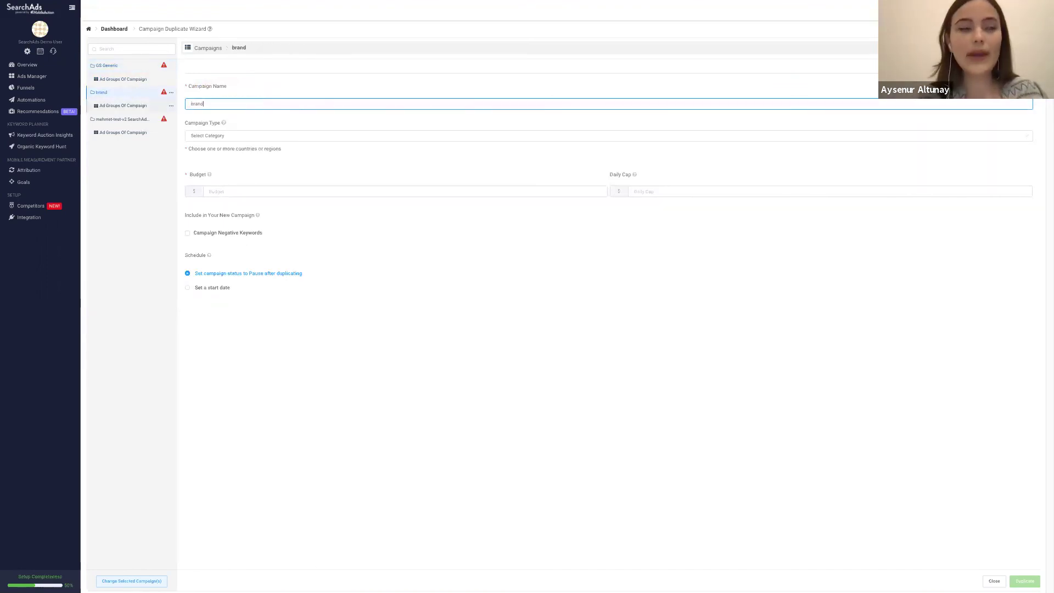
# Rename the third campaign in the duplicate wizard as discovery.
pyautogui.click(123, 120)
pyautogui.tripleClick(211, 103)
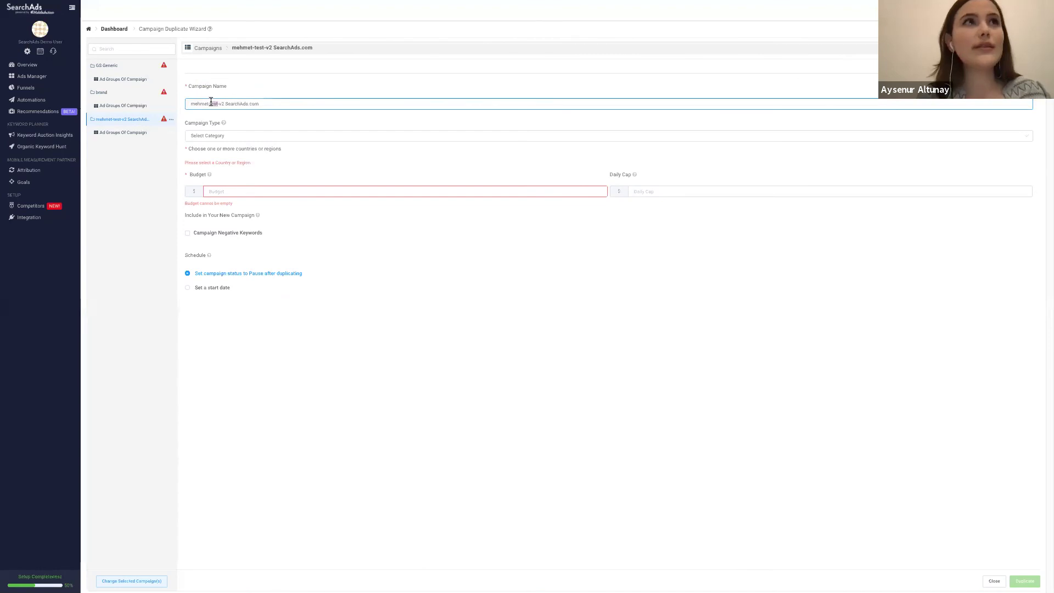
pyautogui.write('dicov')
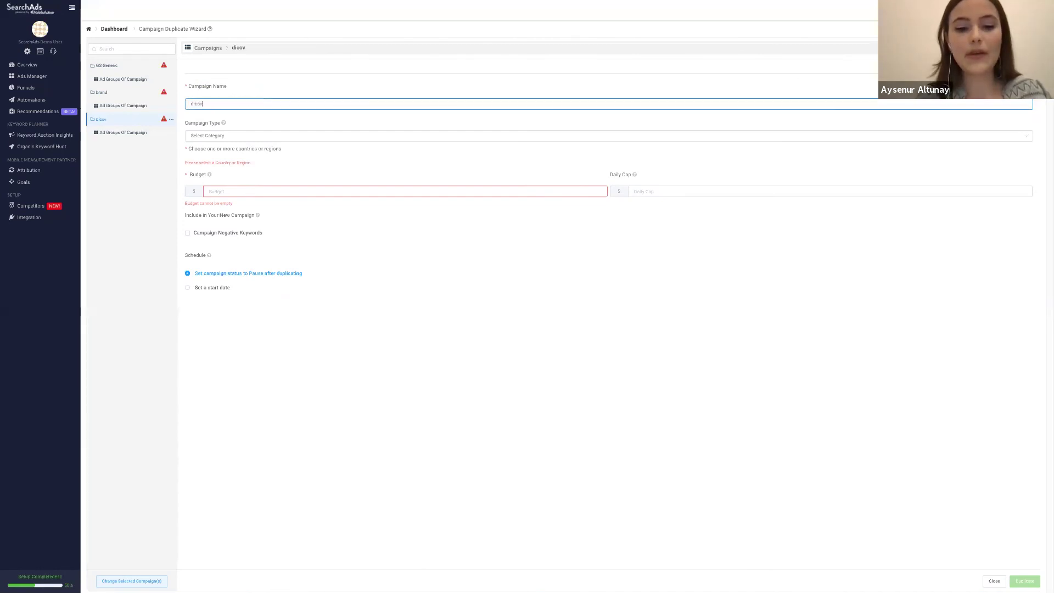
pyautogui.press('BackSpace')
pyautogui.press('BackSpace')
pyautogui.write('covery')
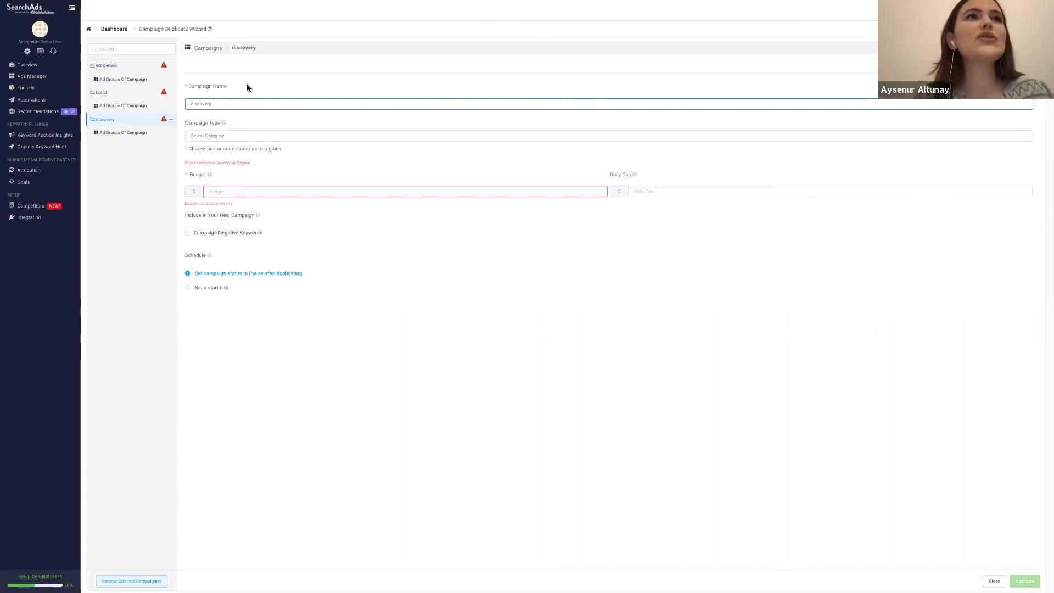
pyautogui.click(289, 83)
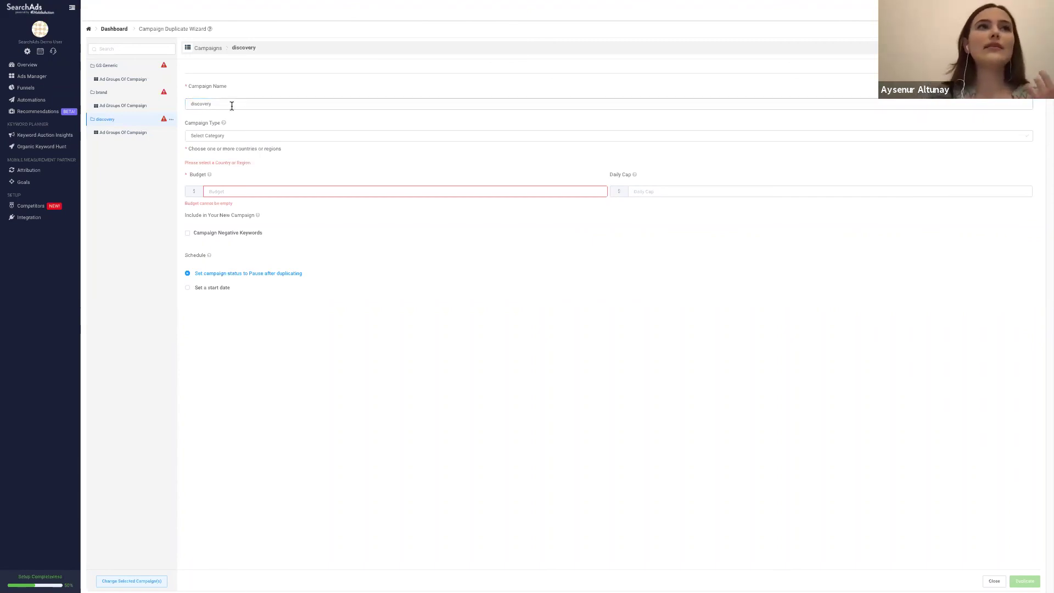